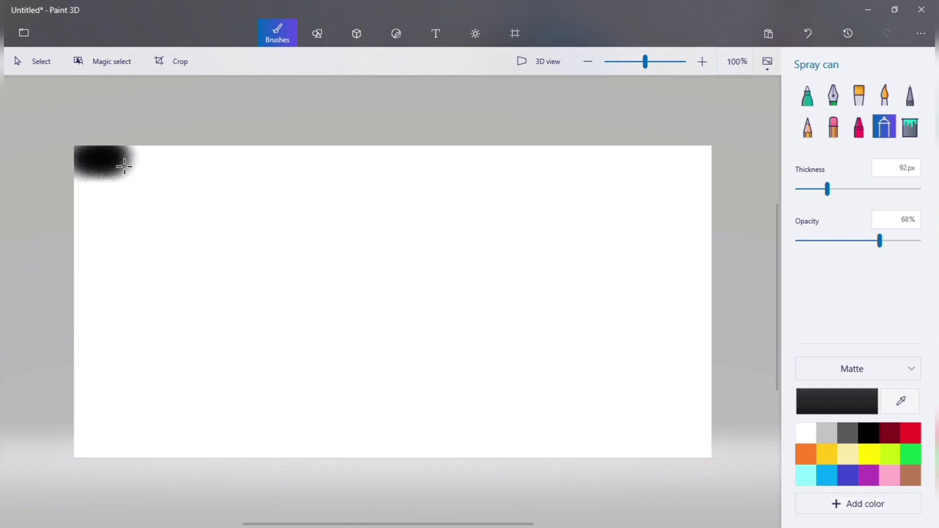
Spray a black band along the canvas's top edge at 100% opacity, softening its lower edge with 6% and 38% opacity.
left_click_drag(836, 240, 919, 241)
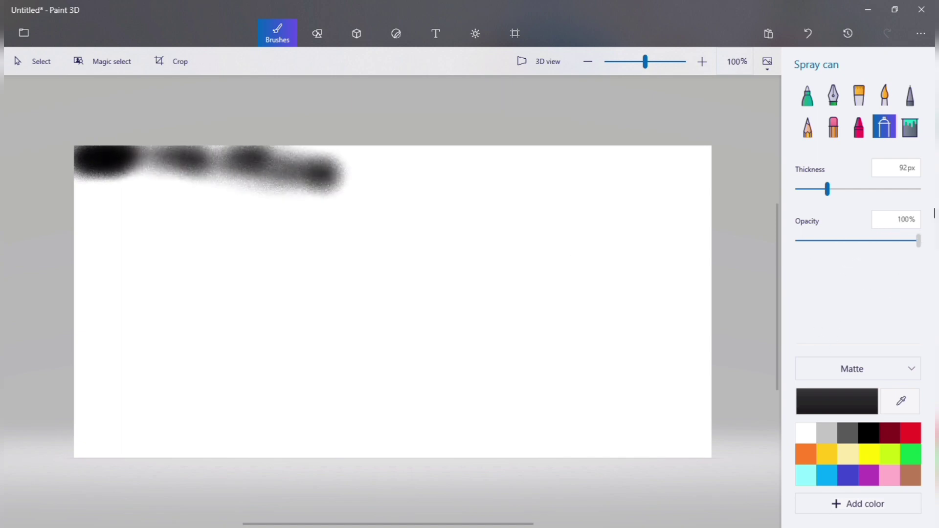
mouse_move(362, 168)
left_mouse_down()
mouse_move(340, 168)
mouse_move(666, 168)
mouse_move(274, 169)
mouse_move(578, 182)
mouse_move(253, 172)
mouse_move(574, 180)
mouse_move(121, 183)
mouse_move(391, 200)
left_mouse_up()
left_click_drag(918, 241, 803, 240)
left_click_drag(628, 214, 482, 237)
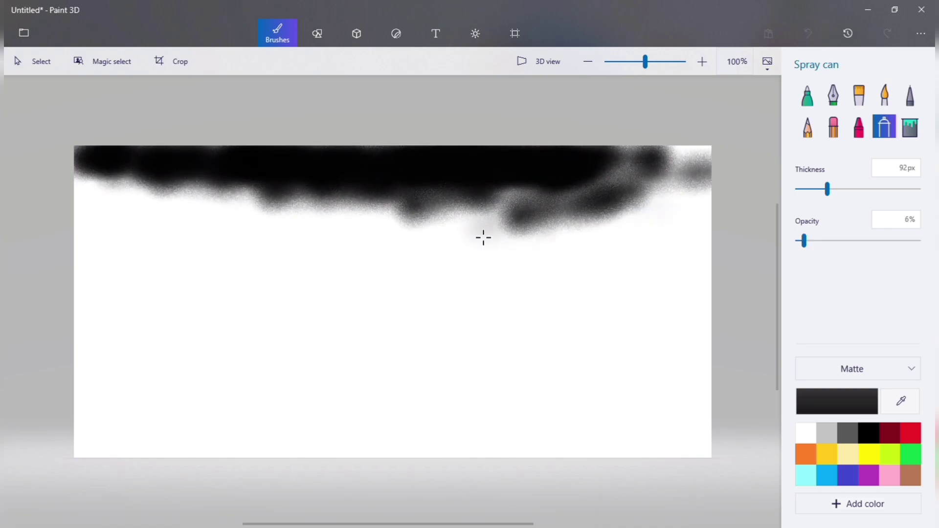
left_click_drag(804, 240, 842, 240)
mouse_move(461, 189)
left_mouse_down()
mouse_move(394, 226)
mouse_move(164, 204)
mouse_move(691, 174)
mouse_move(268, 230)
mouse_move(93, 220)
left_mouse_up()
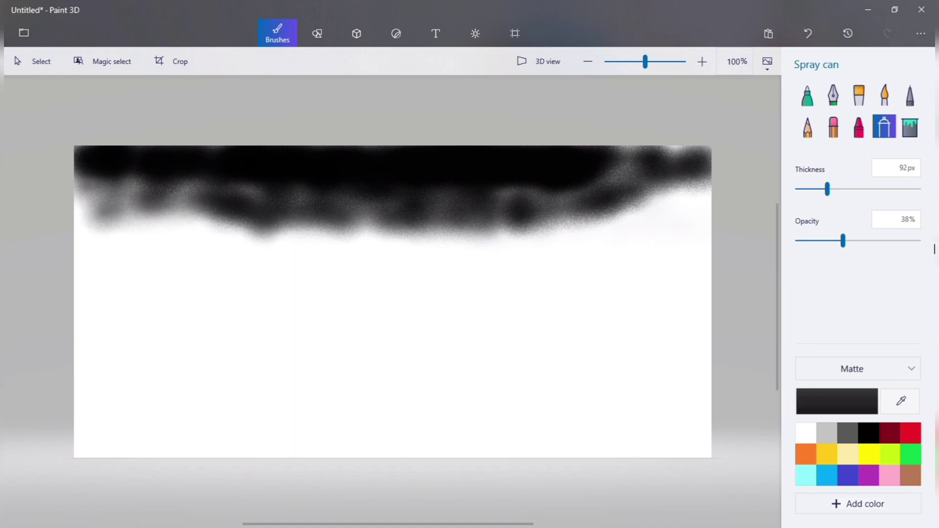
Switch the spray colour to a more saturated indigo blue, set the thickness to 147 px and spray a blue band below the black.
left_click(847, 475)
left_click(836, 400)
left_click(484, 200)
left_click_drag(485, 202, 501, 200)
key("Return")
left_click_drag(827, 189, 851, 189)
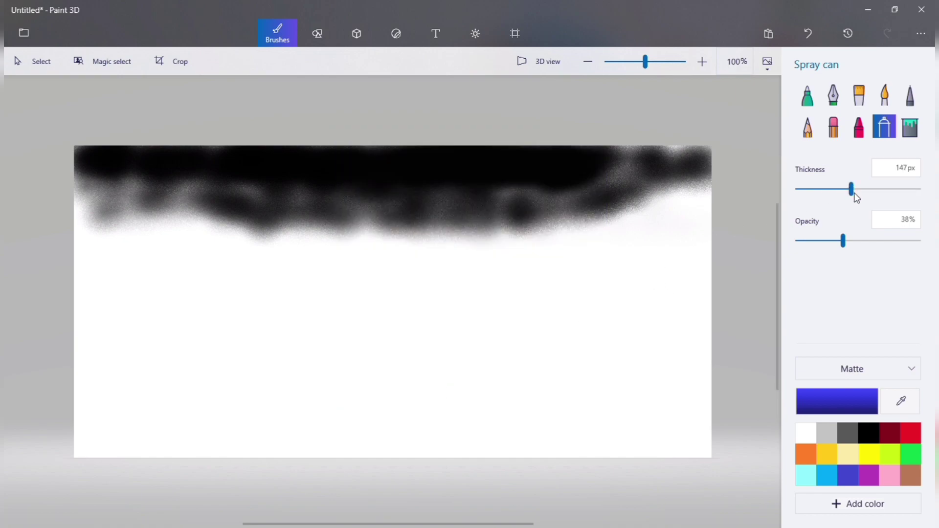
mouse_move(689, 207)
left_mouse_down()
mouse_move(654, 222)
mouse_move(704, 176)
mouse_move(630, 168)
mouse_move(607, 182)
mouse_move(379, 243)
mouse_move(396, 276)
mouse_move(308, 279)
mouse_move(157, 211)
left_mouse_up()
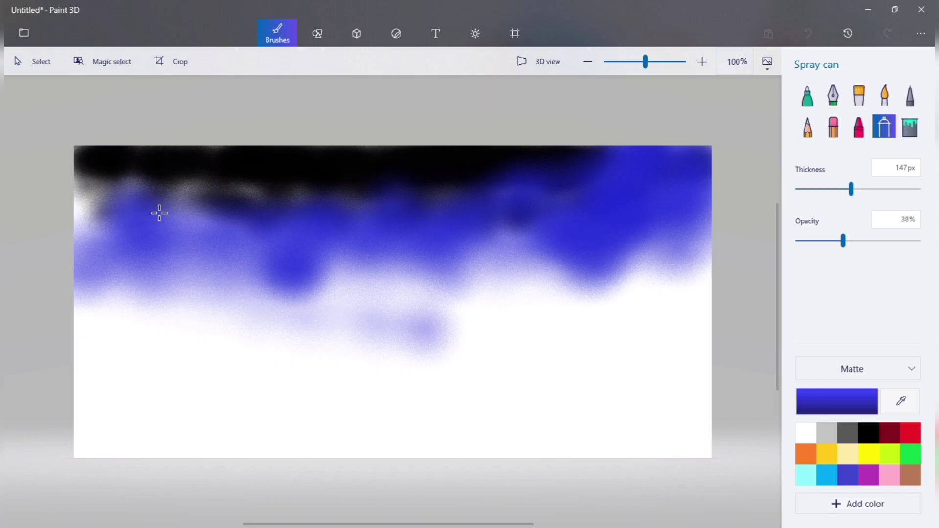
Set the spray to 149 px and 100% opacity, solidify the blue band and cover the sky above it with black.
left_click_drag(851, 189, 934, 235)
left_click_drag(855, 195, 852, 195)
left_click_drag(843, 240, 920, 238)
mouse_move(604, 257)
left_mouse_down()
mouse_move(86, 258)
mouse_move(511, 241)
mouse_move(722, 253)
mouse_move(629, 299)
mouse_move(254, 272)
mouse_move(107, 276)
mouse_move(218, 296)
mouse_move(549, 289)
mouse_move(676, 318)
mouse_move(685, 202)
mouse_move(56, 224)
mouse_move(405, 223)
left_mouse_up()
left_click(869, 433)
mouse_move(616, 203)
left_mouse_down()
mouse_move(572, 218)
mouse_move(670, 182)
mouse_move(580, 207)
mouse_move(152, 208)
mouse_move(83, 195)
left_mouse_up()
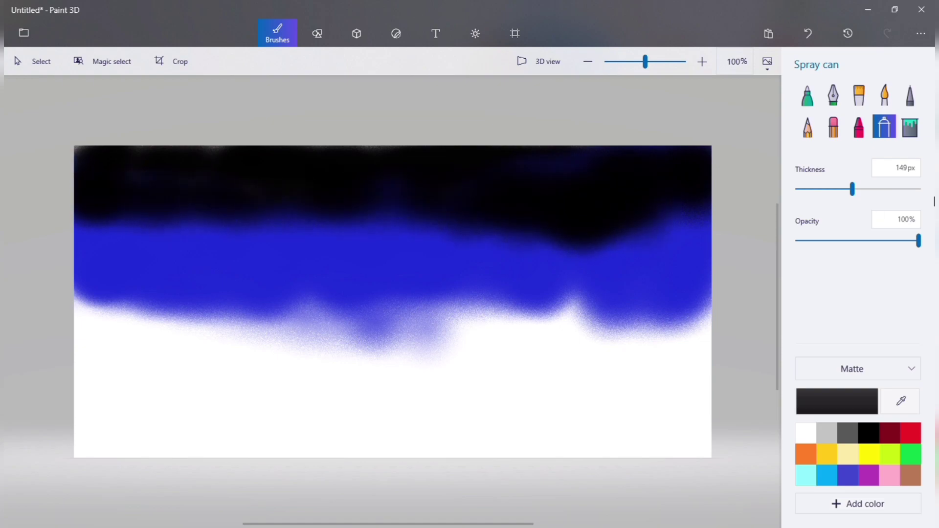
Adjust the indigo swatch to the deeper blue 1a26d7 and spray it over the lighter patches in the blue band.
left_click(847, 474)
left_click_drag(604, 268, 723, 289)
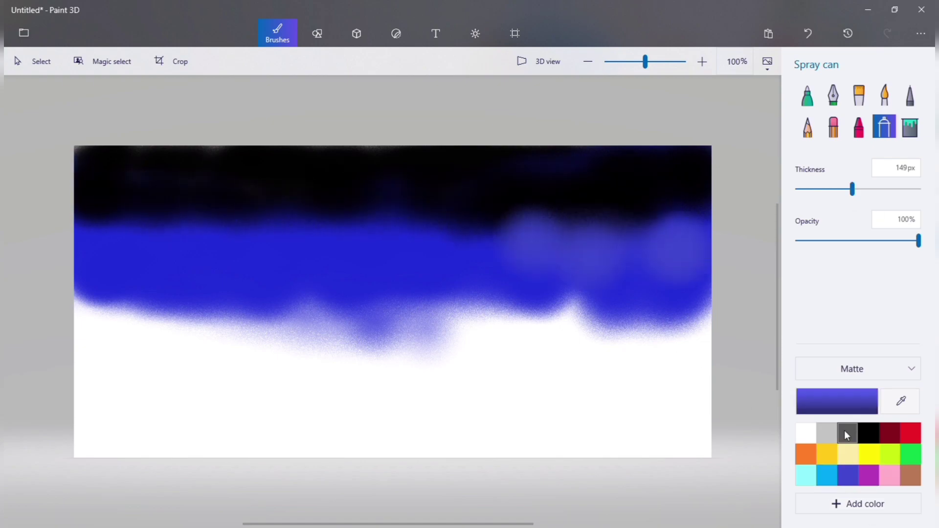
left_click(837, 401)
left_click(501, 195)
left_click(419, 384)
mouse_move(562, 255)
left_mouse_down()
mouse_move(586, 263)
mouse_move(717, 243)
mouse_move(570, 261)
mouse_move(418, 264)
left_mouse_up()
Save blue 1a26d7 as a custom colour and spray it along the black border, finishing with a lower opacity.
left_click(865, 500)
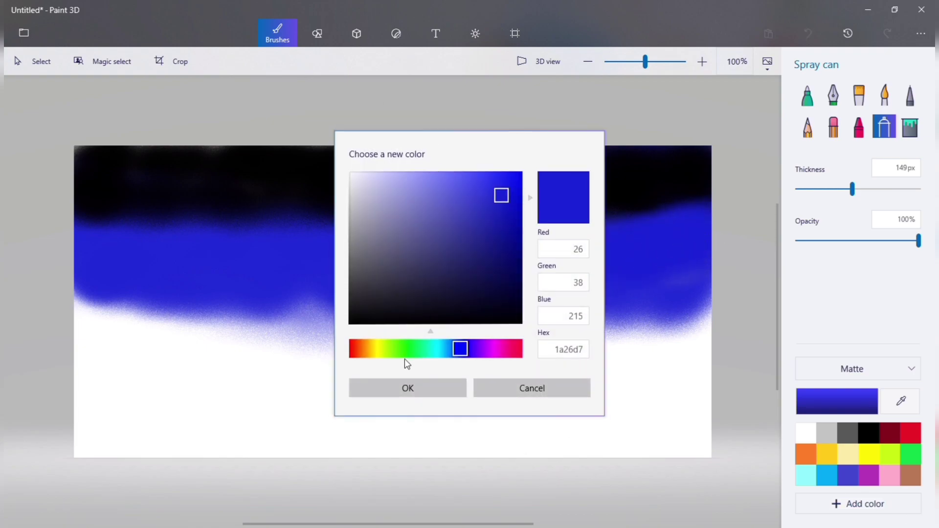
left_click(408, 388)
mouse_move(666, 220)
left_mouse_down()
mouse_move(621, 241)
mouse_move(55, 219)
left_mouse_up()
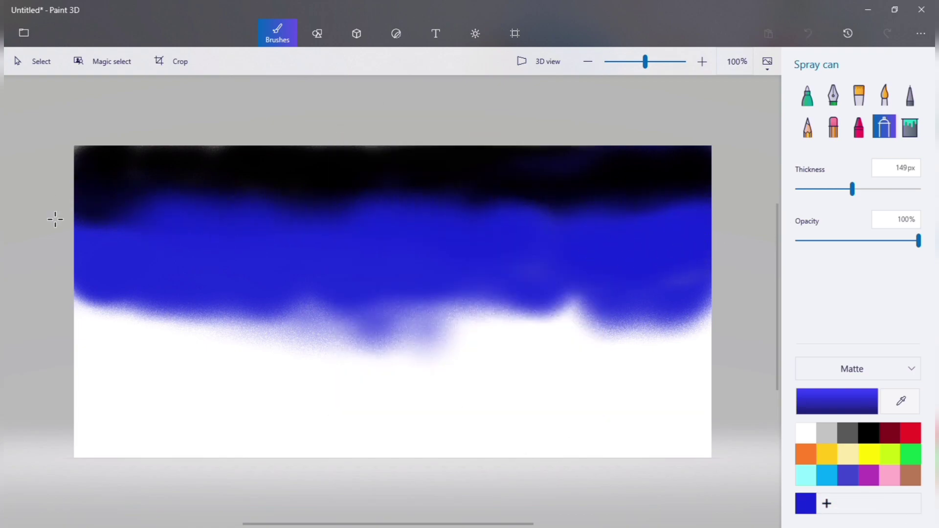
left_click(835, 240)
mouse_move(666, 216)
left_mouse_down()
mouse_move(744, 210)
mouse_move(643, 199)
mouse_move(667, 203)
mouse_move(457, 208)
mouse_move(476, 221)
mouse_move(54, 212)
left_mouse_up()
Blend black into the blue with 12% opacity spray strokes along the border and across the upper sky.
left_click(869, 433)
left_click(811, 240)
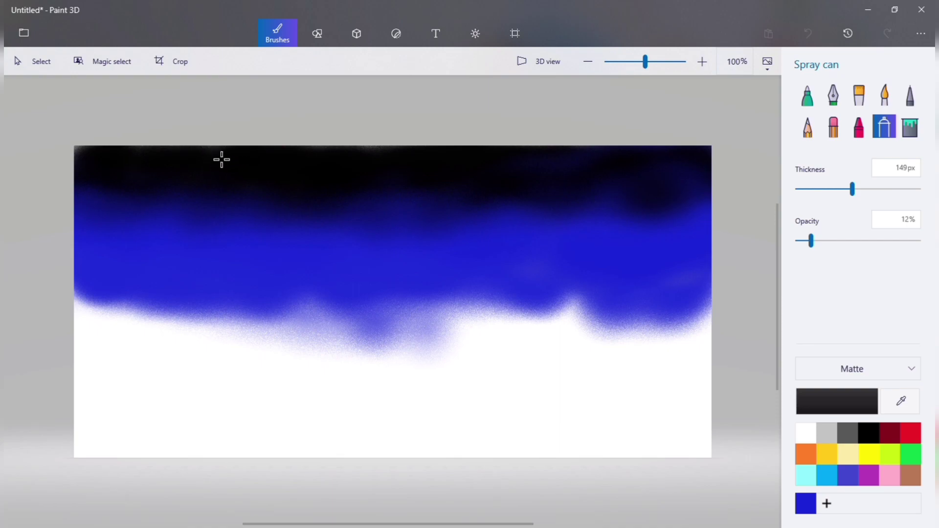
left_click_drag(663, 207, 677, 191)
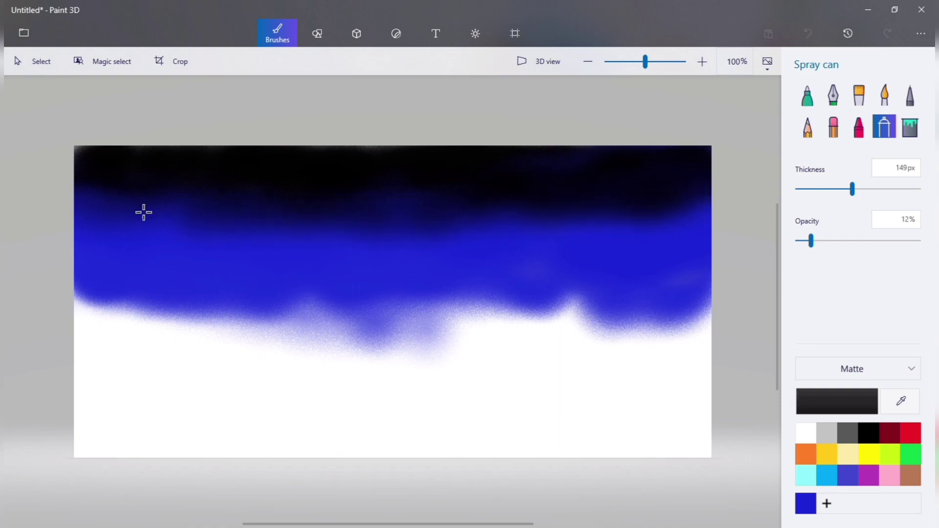
left_click_drag(142, 212, 98, 213)
left_click_drag(707, 215, 672, 217)
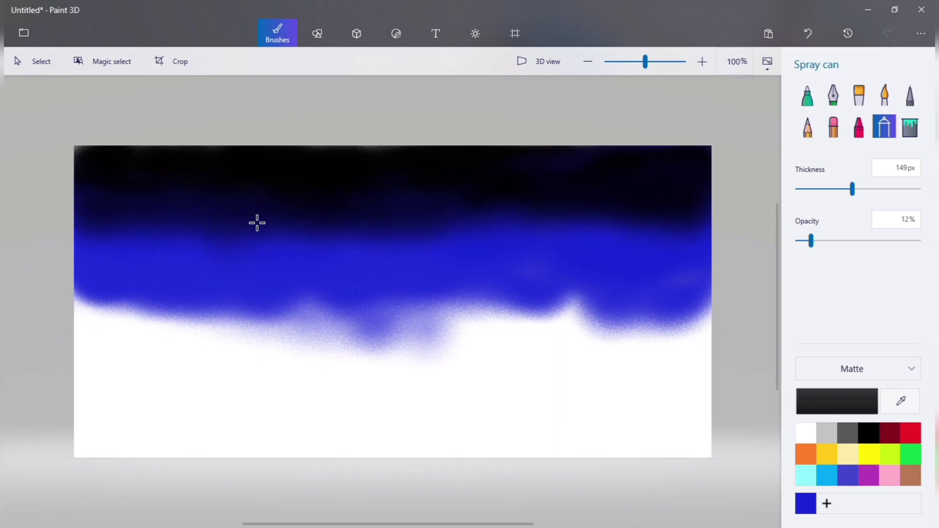
mouse_move(550, 167)
left_mouse_down()
mouse_move(358, 170)
mouse_move(580, 170)
left_mouse_up()
left_click_drag(706, 172, 712, 190)
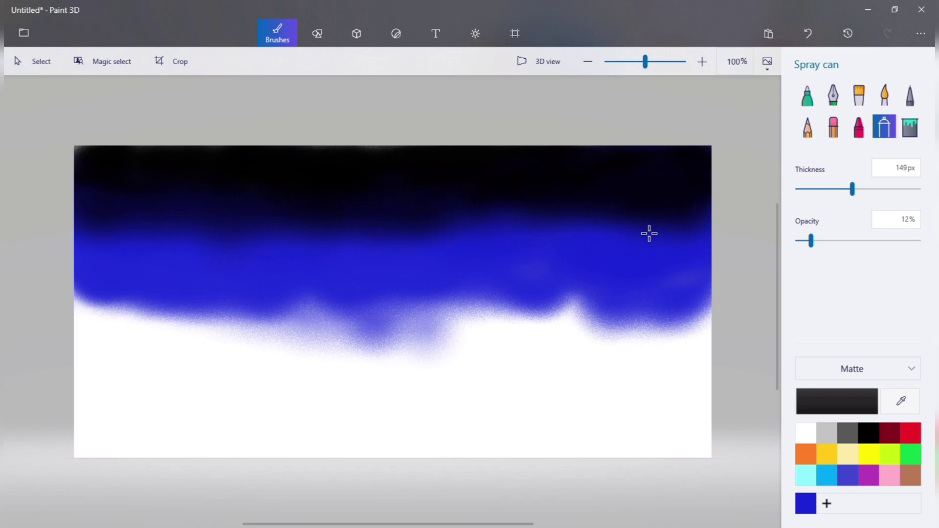
Soften the border with the saved blue at 4% opacity, and cover the lower canvas with it at 300 px and 100% opacity.
left_click(801, 504)
left_click_drag(811, 240, 800, 241)
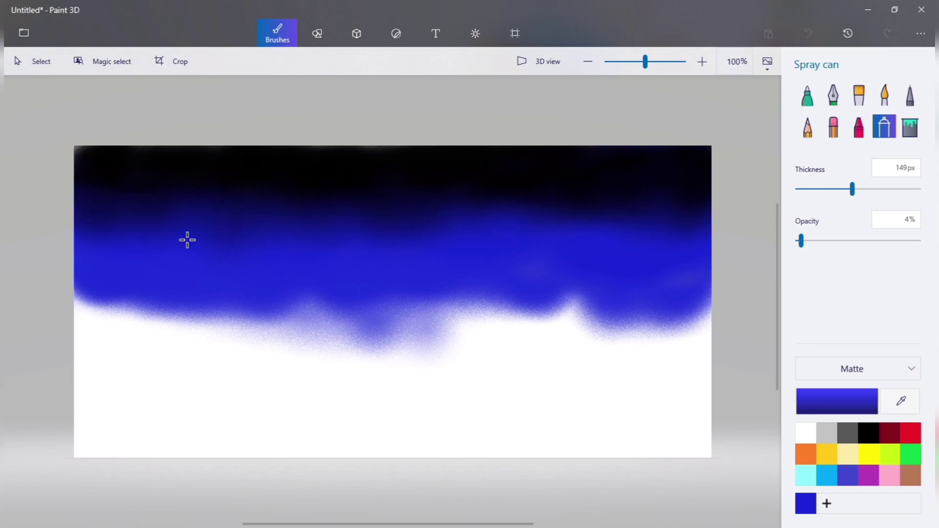
left_click_drag(801, 240, 918, 240)
left_click_drag(616, 337, 513, 331)
left_click_drag(905, 188, 919, 189)
mouse_move(589, 364)
left_mouse_down()
mouse_move(555, 351)
mouse_move(619, 308)
mouse_move(333, 352)
mouse_move(116, 335)
mouse_move(624, 370)
mouse_move(106, 393)
left_mouse_up()
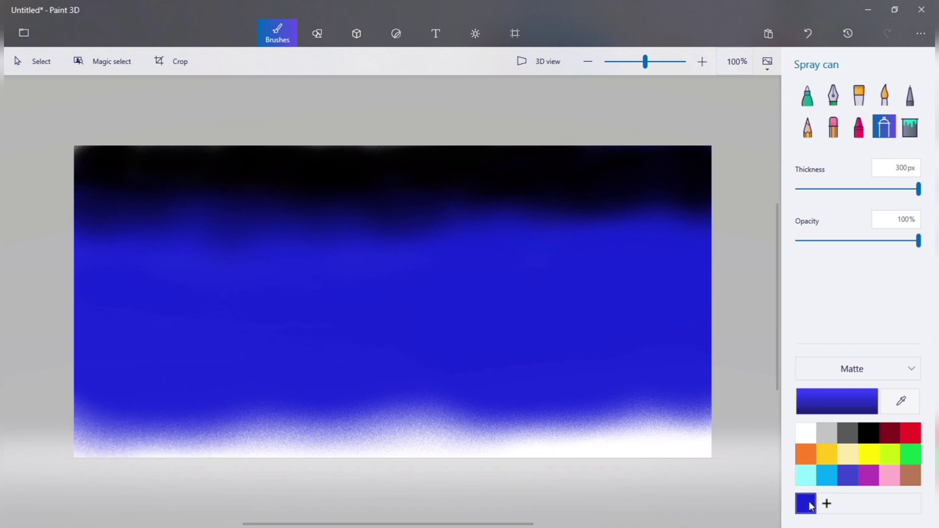
Change the spray colour to a pure bright blue and spray it along the bottom of the canvas.
left_click(807, 400)
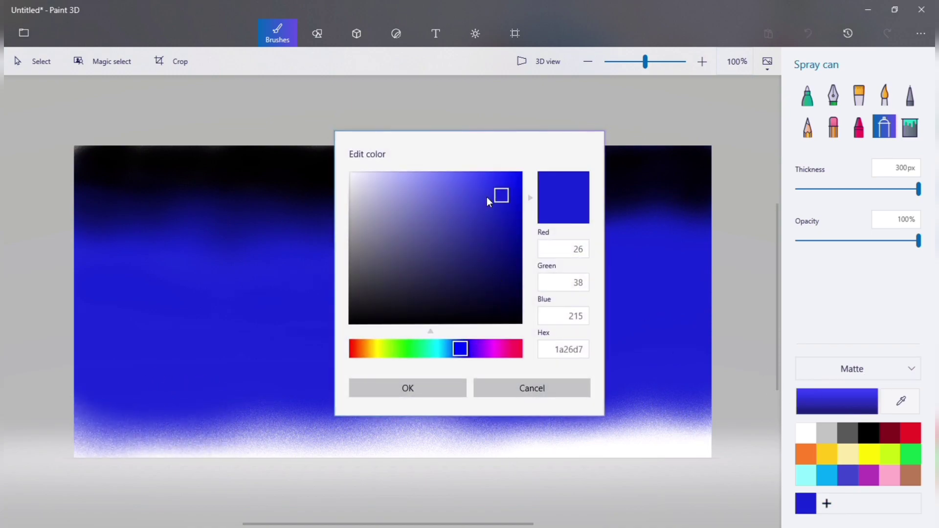
left_click_drag(488, 196, 544, 146)
left_click(453, 386)
left_click(491, 448)
mouse_move(491, 448)
left_mouse_down()
mouse_move(646, 451)
mouse_move(389, 459)
mouse_move(179, 447)
mouse_move(145, 475)
mouse_move(560, 474)
mouse_move(715, 443)
left_mouse_up()
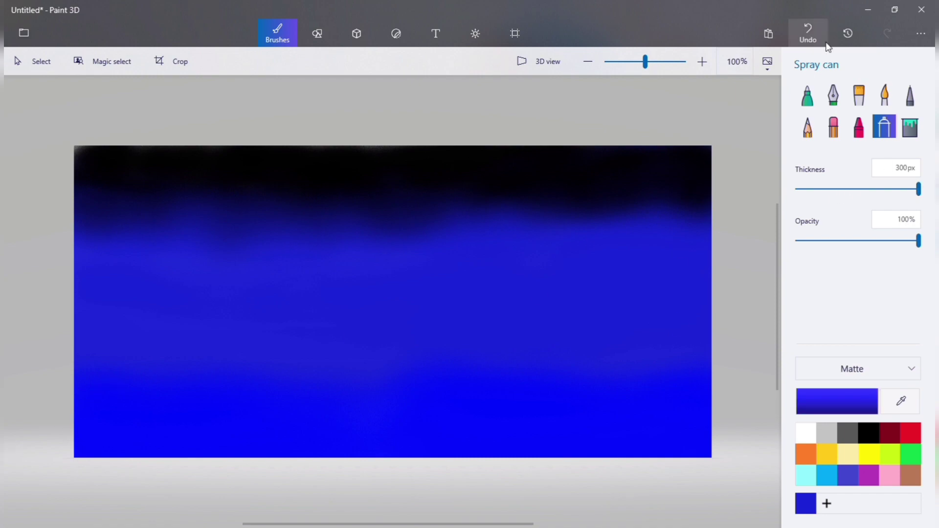
Set the spray thickness to 165 px and blend bright blue along the lower edge of the black at 26% and 10% opacity.
left_click(834, 394)
left_click(494, 388)
left_click(859, 189)
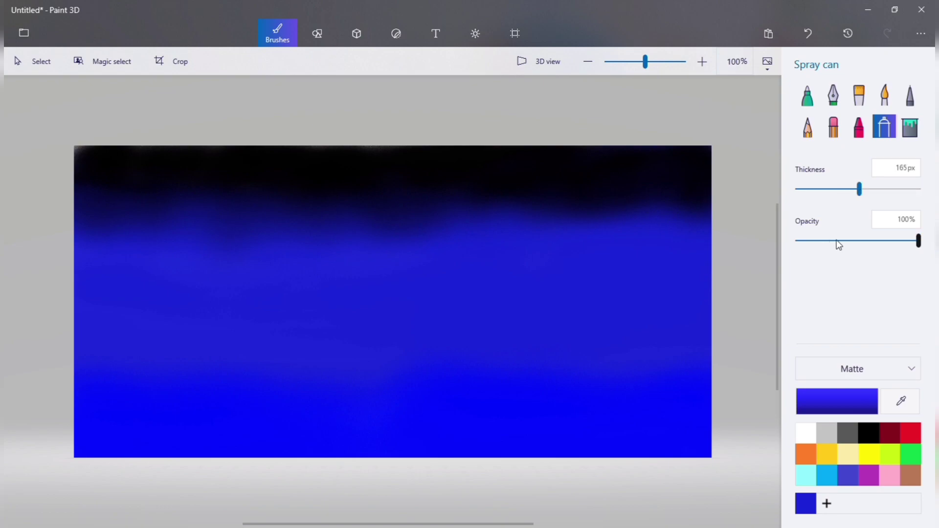
left_click(828, 241)
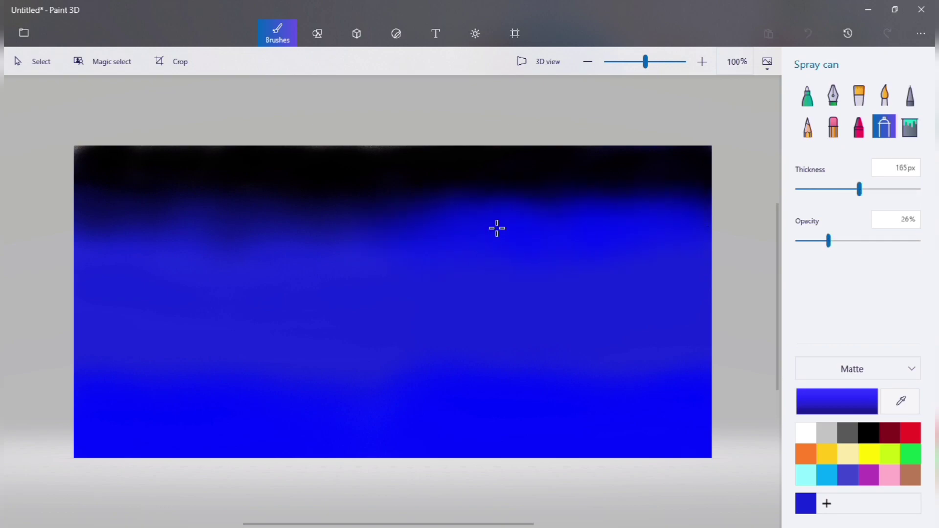
left_click(808, 240)
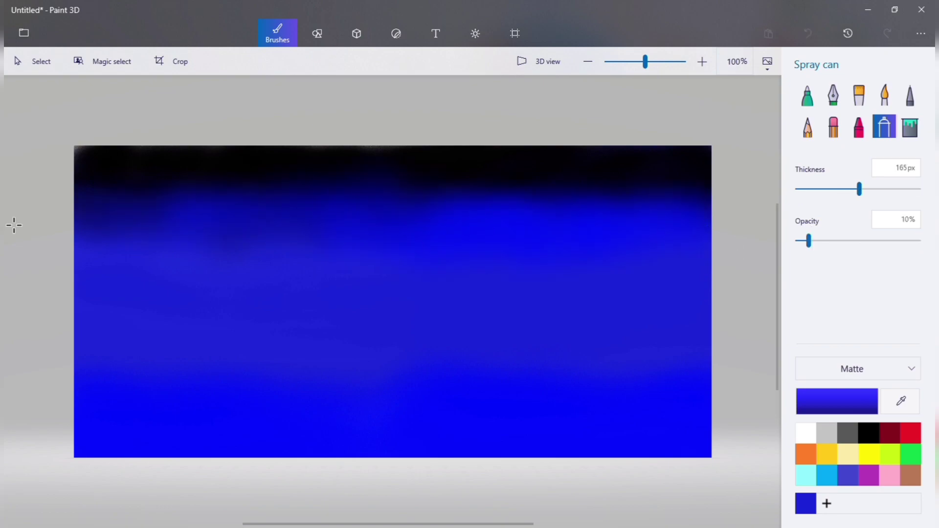
Darken the upper sky again with black spray at 10% and 2% opacity.
left_click(869, 433)
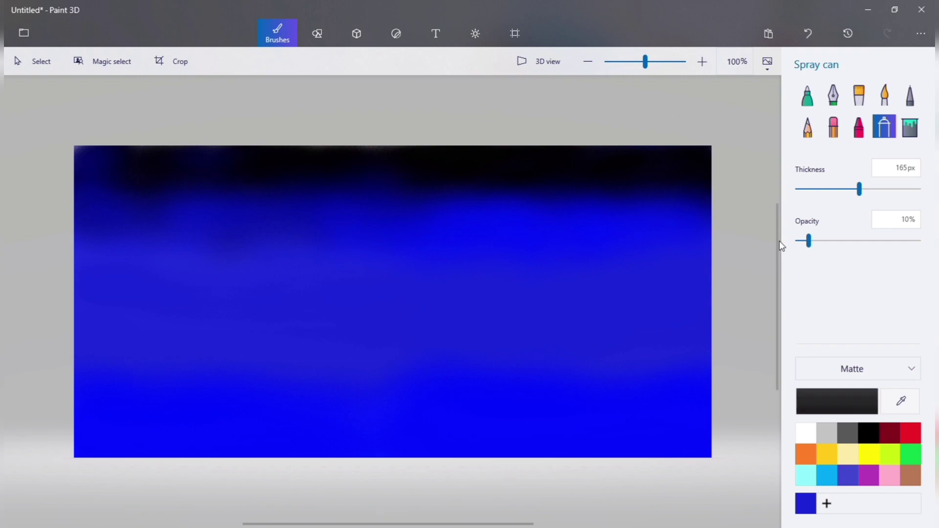
left_click(799, 240)
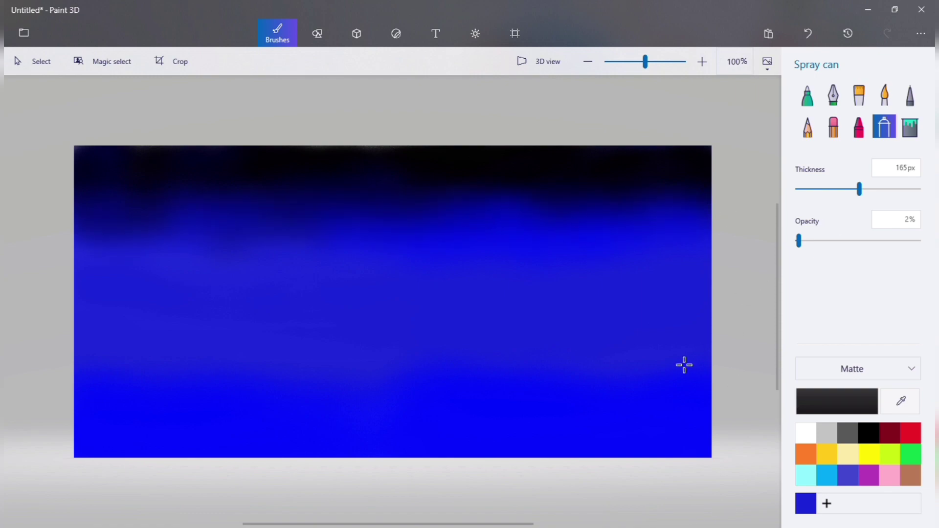
Draw a mountain ridge outline across the lower canvas with the 5 px Marker in dark grey.
left_click(807, 96)
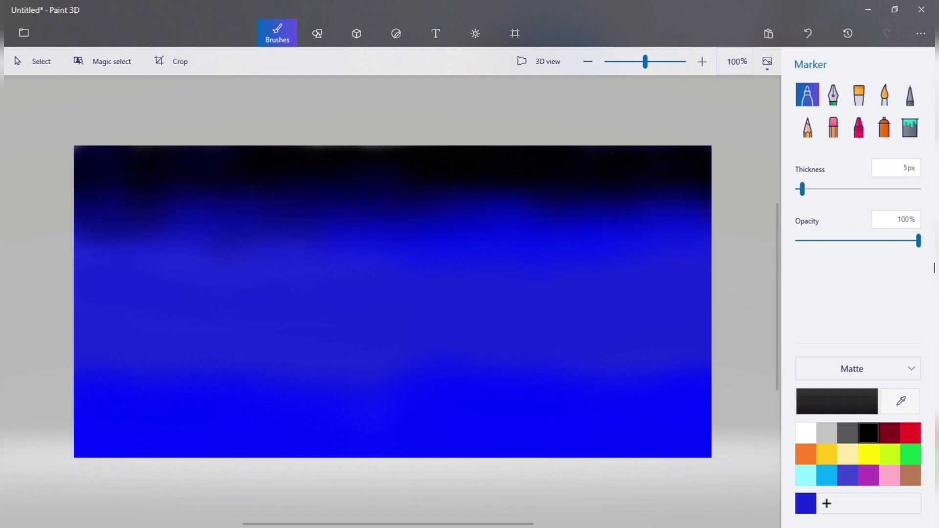
left_click(87, 396)
left_click(851, 398)
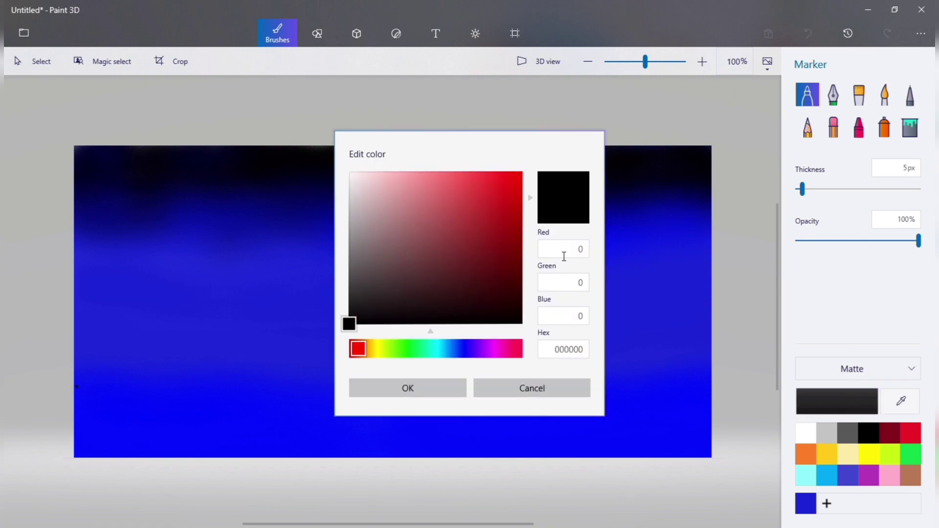
mouse_move(349, 322)
left_mouse_down()
mouse_move(365, 278)
mouse_move(372, 292)
mouse_move(380, 277)
mouse_move(357, 297)
left_mouse_up()
left_click(390, 391)
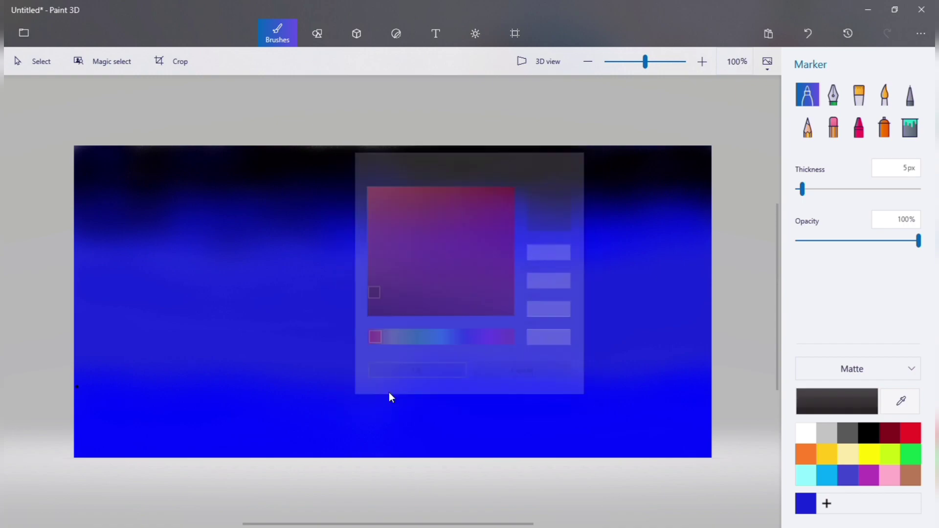
mouse_move(84, 381)
left_mouse_down()
mouse_move(156, 412)
mouse_move(265, 411)
left_mouse_up()
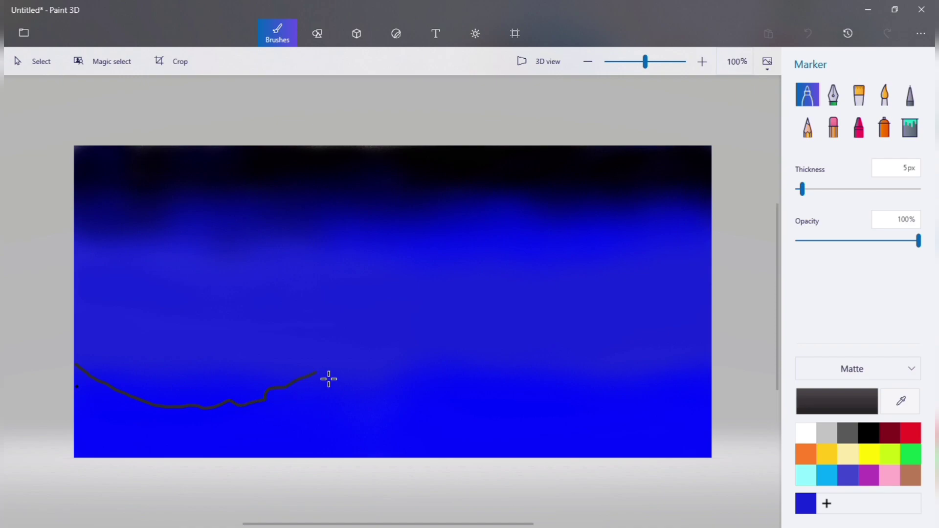
mouse_move(443, 391)
left_mouse_down()
mouse_move(543, 408)
mouse_move(599, 402)
left_mouse_up()
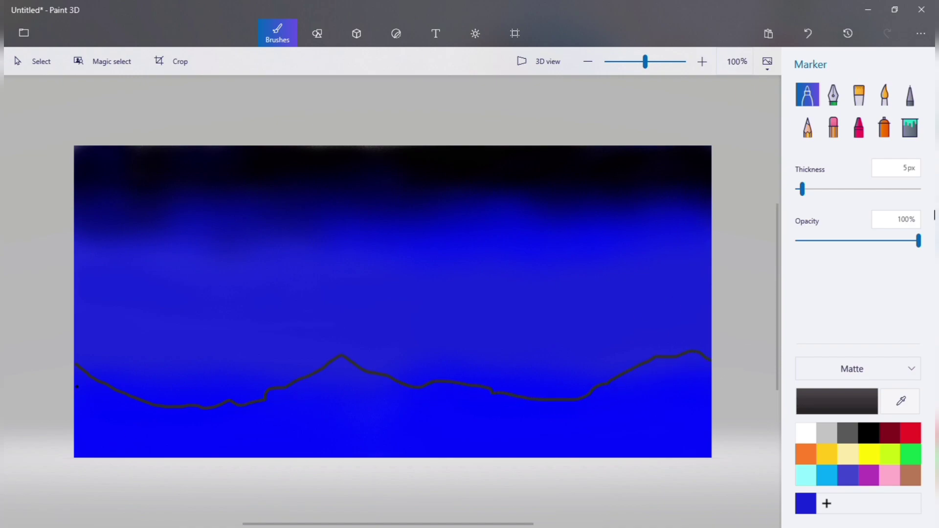
Fill the area below the ridge outline with dark grey, darken the colour to 1b1919 and refill the mountains.
left_click(912, 127)
left_click(354, 406)
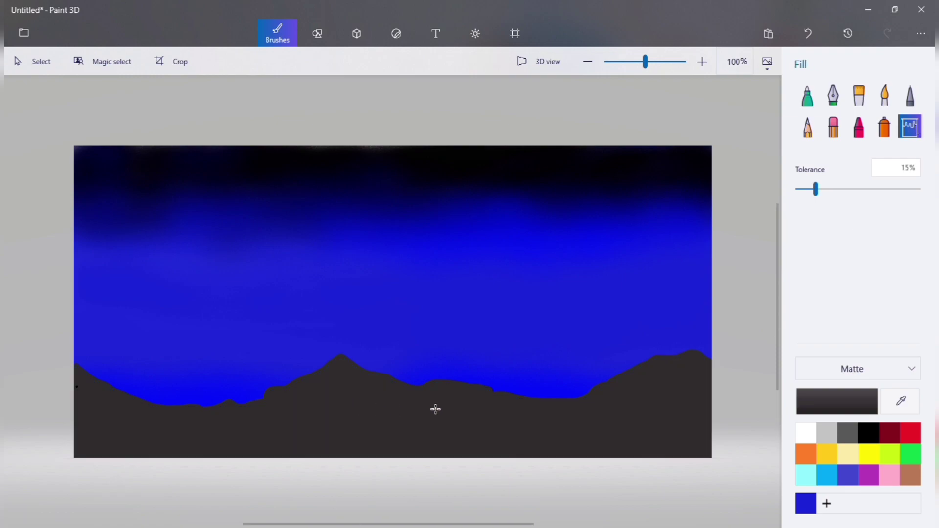
left_click(837, 401)
left_click(362, 301)
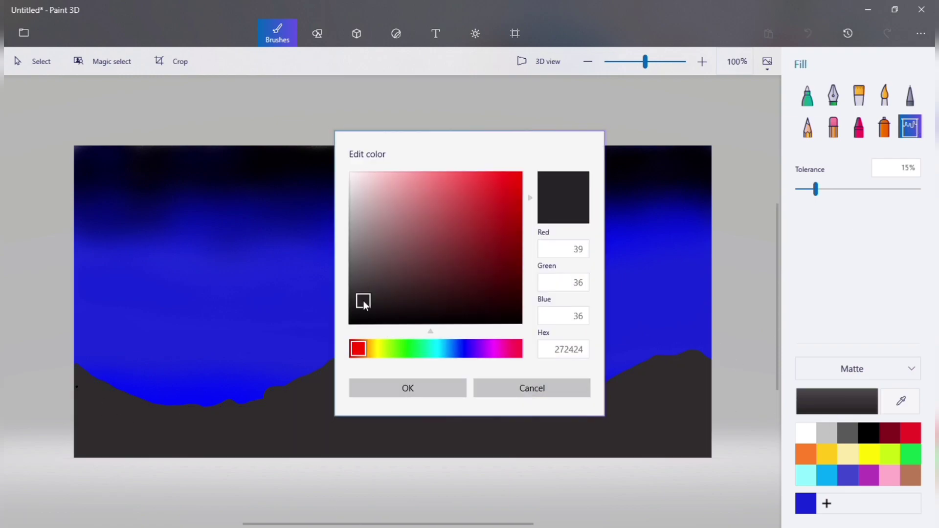
left_click(362, 307)
left_click(408, 388)
left_click(413, 406)
Refill the mountain silhouette with black.
left_click(850, 394)
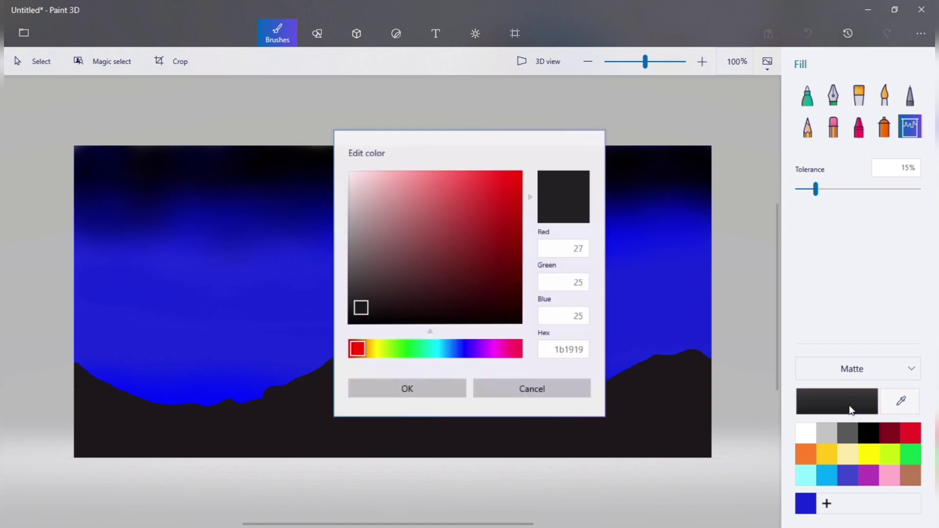
left_click_drag(362, 308, 363, 308)
left_click(407, 388)
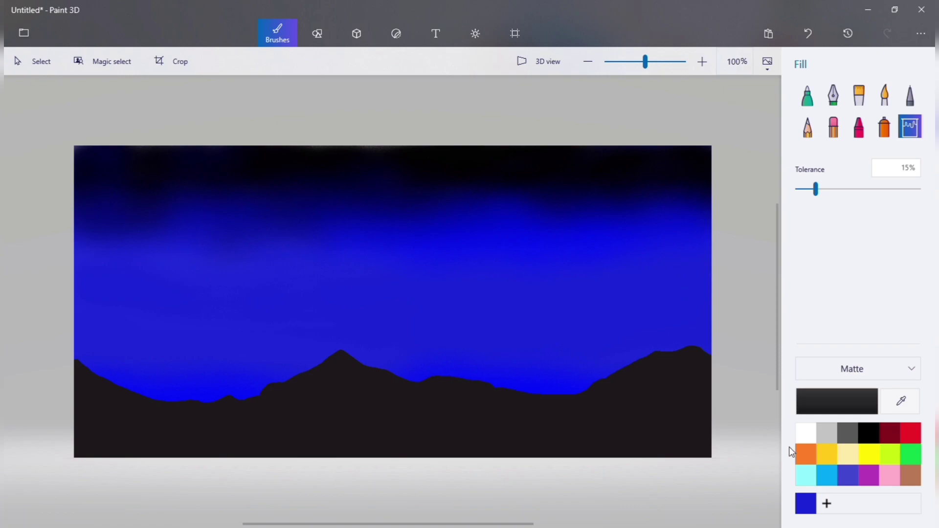
left_click(679, 419)
Paint a white highlight on the peak at the far right of the ridge with the Watercolor brush at 38 px and 75% opacity.
left_click(884, 95)
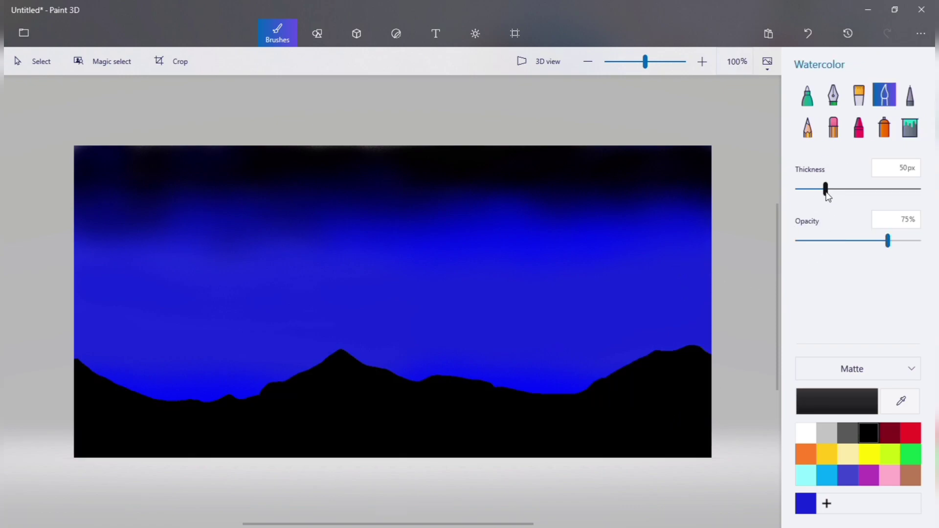
left_click_drag(827, 191, 817, 192)
left_click(805, 433)
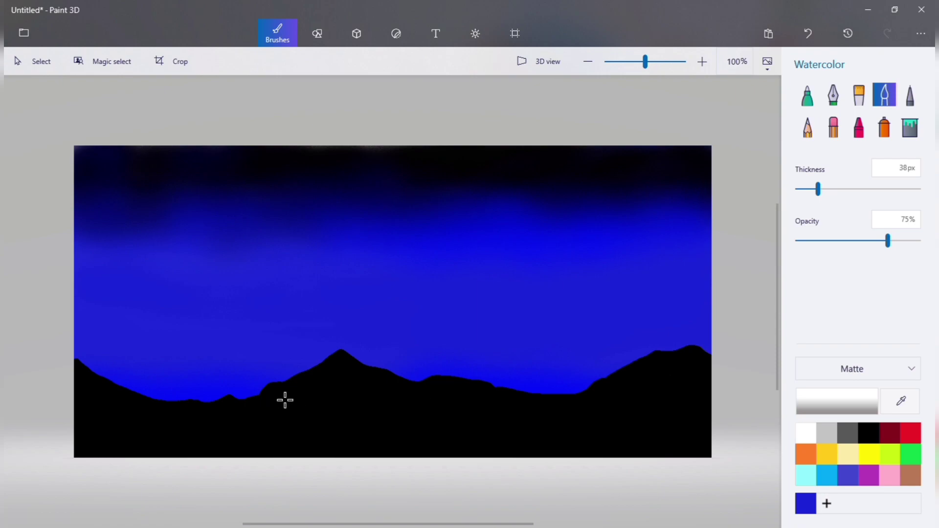
mouse_move(684, 361)
left_mouse_down()
mouse_move(650, 393)
mouse_move(690, 397)
mouse_move(686, 387)
mouse_move(661, 412)
mouse_move(705, 385)
mouse_move(661, 415)
mouse_move(725, 414)
mouse_move(625, 466)
mouse_move(678, 422)
mouse_move(682, 404)
left_mouse_up()
Try more white watercolor streaks down the right mountain's slope at 47% opacity and 46 px, and undo the last strokes.
left_click(854, 246)
left_click(800, 193)
left_click(807, 189)
left_click(823, 189)
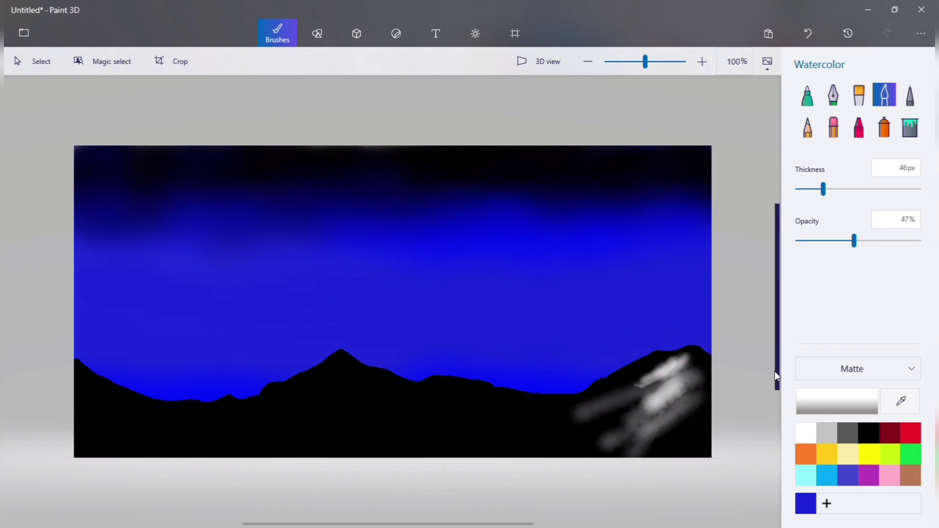
left_click(812, 24)
left_click(813, 27)
left_click(813, 25)
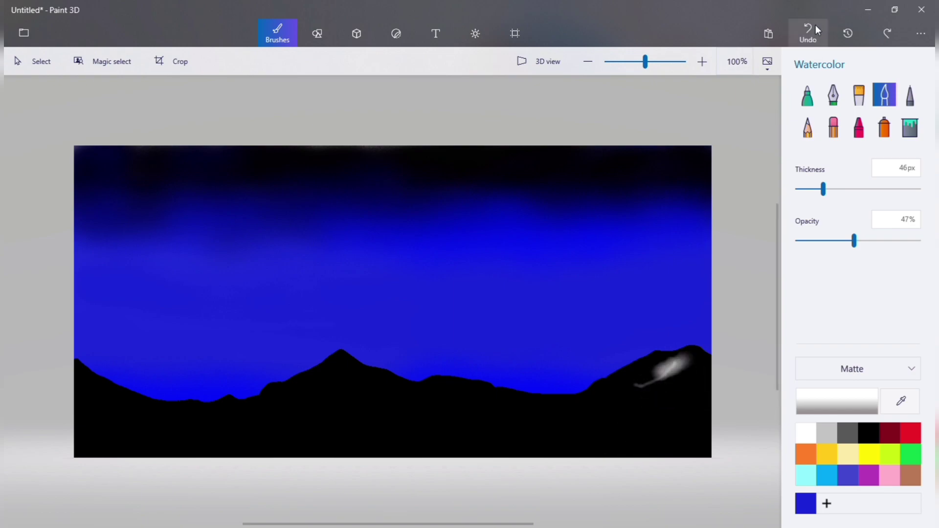
Undo the white highlight on the right mountain and try a fainter downward Watercolor streak at 75 px and 21% opacity, undoing it too.
left_click(814, 25)
left_click(841, 190)
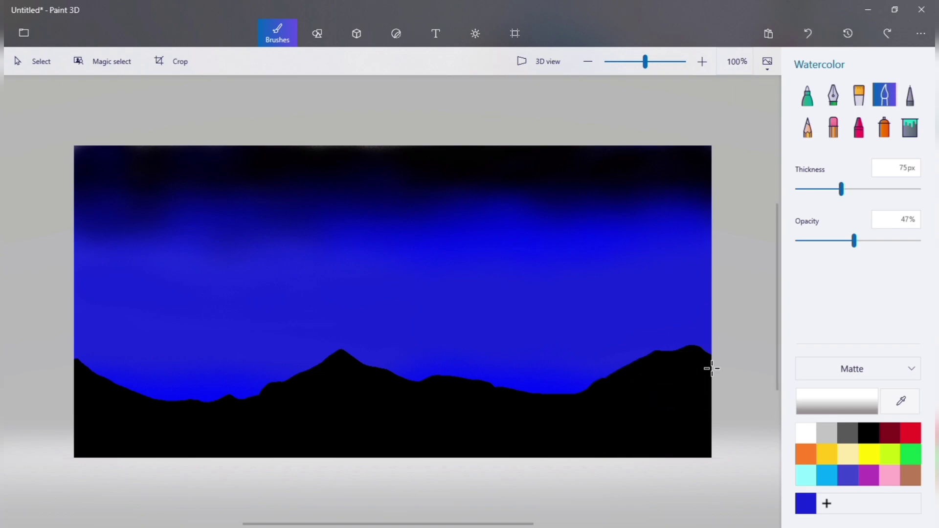
left_click(822, 241)
mouse_move(694, 365)
left_mouse_down()
mouse_move(625, 410)
mouse_move(709, 381)
mouse_move(654, 423)
mouse_move(675, 410)
mouse_move(680, 422)
mouse_move(709, 403)
mouse_move(683, 419)
mouse_move(702, 423)
mouse_move(694, 442)
mouse_move(712, 436)
mouse_move(694, 450)
left_mouse_up()
left_click(816, 29)
left_click(816, 29)
left_click(816, 30)
Dot white Marker stars 5 px thick across the dark upper sky in the right half of the painting.
left_click(808, 95)
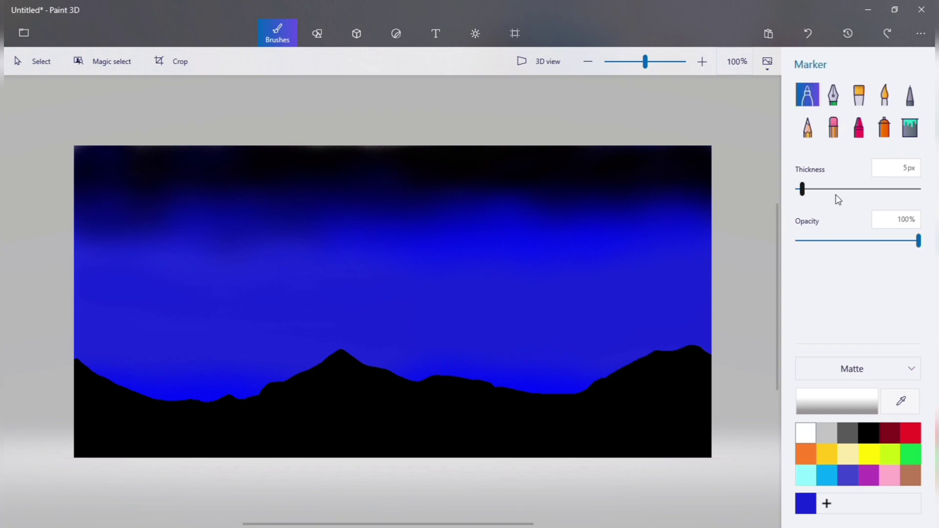
left_click(811, 191)
left_click_drag(807, 192, 797, 190)
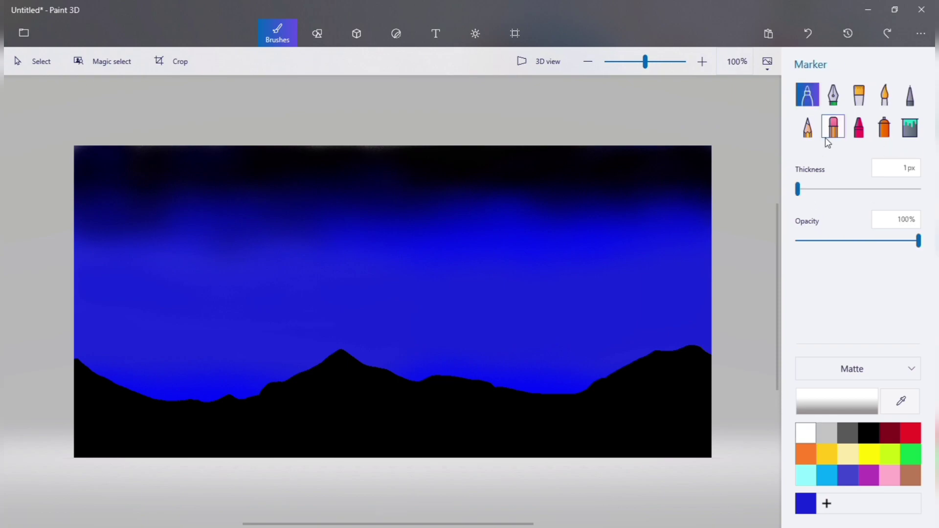
left_click(802, 189)
left_click(645, 163)
left_click(668, 177)
left_click(564, 167)
left_click(563, 186)
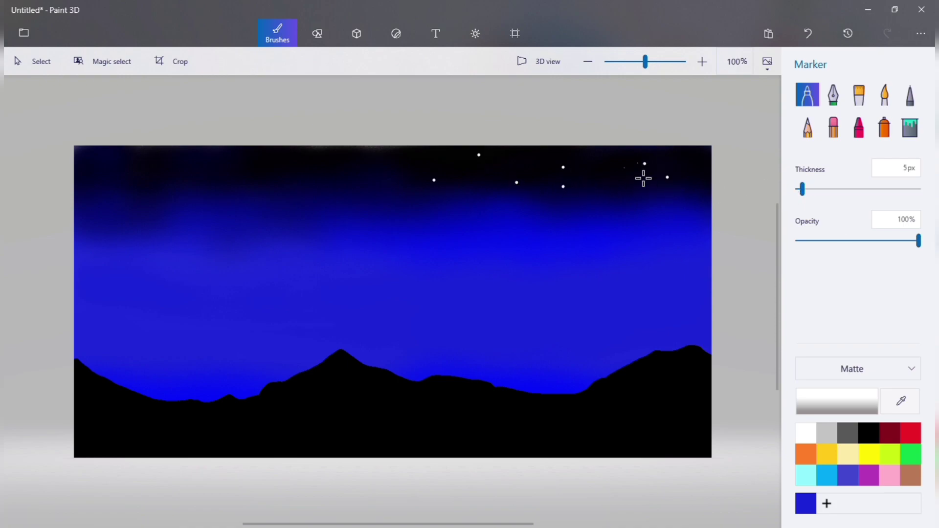
Add two larger white stars in the upper-left sky and smaller 4 px stars around them.
left_click(807, 189)
left_click(318, 163)
left_click(801, 190)
left_click(375, 190)
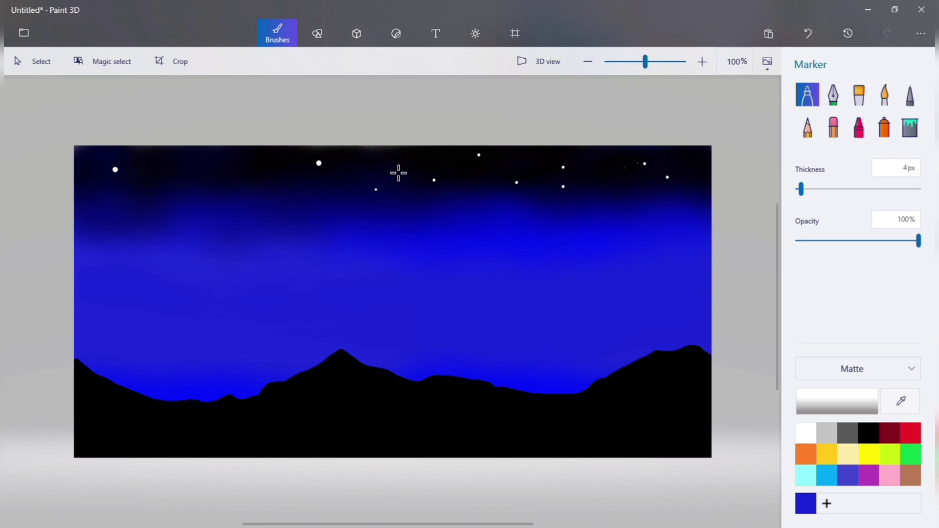
left_click(293, 155)
left_click(202, 163)
Scatter more white stars across the upper sky, including tiny 1 px ones, and undo the misplaced dots.
left_click_drag(800, 189, 789, 191)
left_click(810, 39)
left_click(802, 189)
left_click(206, 186)
left_click_drag(152, 193, 163, 191)
left_click(807, 33)
left_click(808, 32)
left_click(807, 33)
left_click(602, 157)
left_click(797, 190)
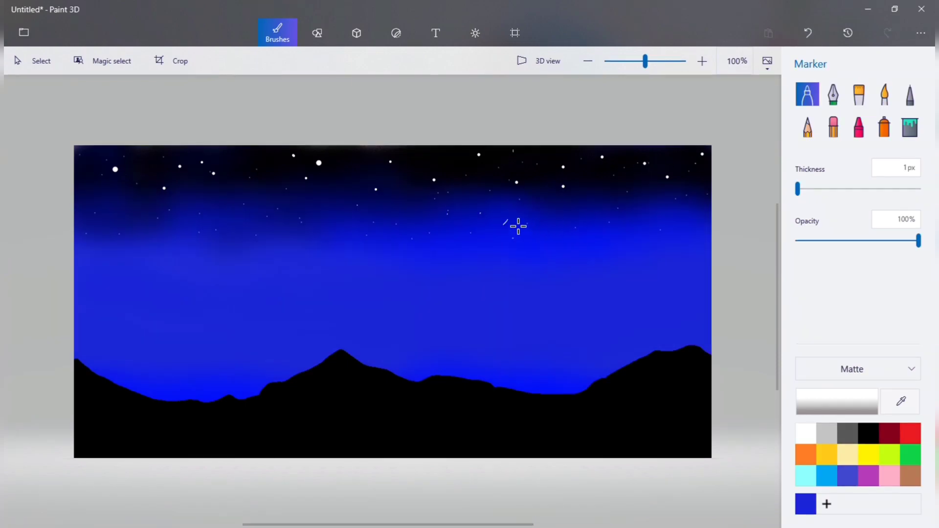
Redraw the shooting star's trail as a thin slanted white line in the right half of the sky and thicken its head at 3 px.
left_click(807, 32)
left_click_drag(507, 216, 528, 200)
left_click(825, 46)
left_click(802, 190)
left_click_drag(802, 190, 800, 190)
left_click_drag(797, 190, 800, 190)
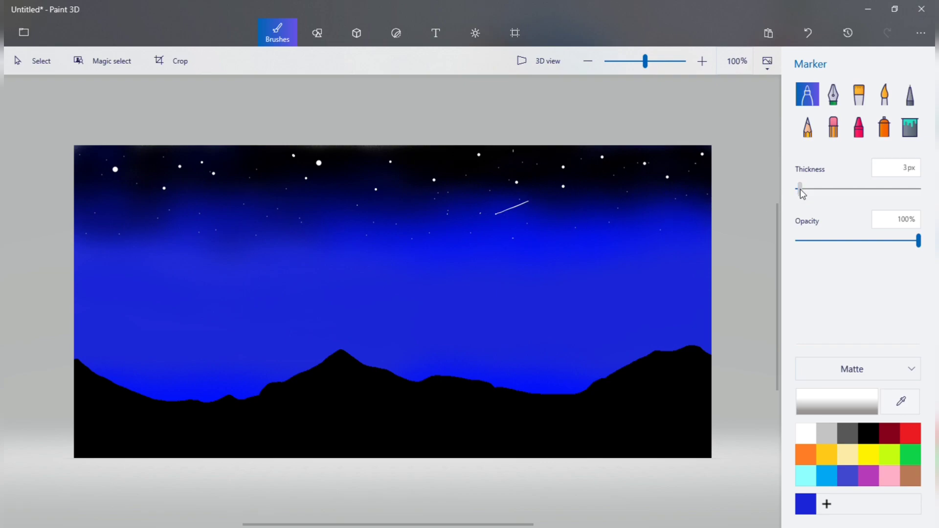
left_click(497, 214)
Draw a circle with white fill and white outline as a moon in the upper middle of the sky and shrink it slightly.
left_click(316, 33)
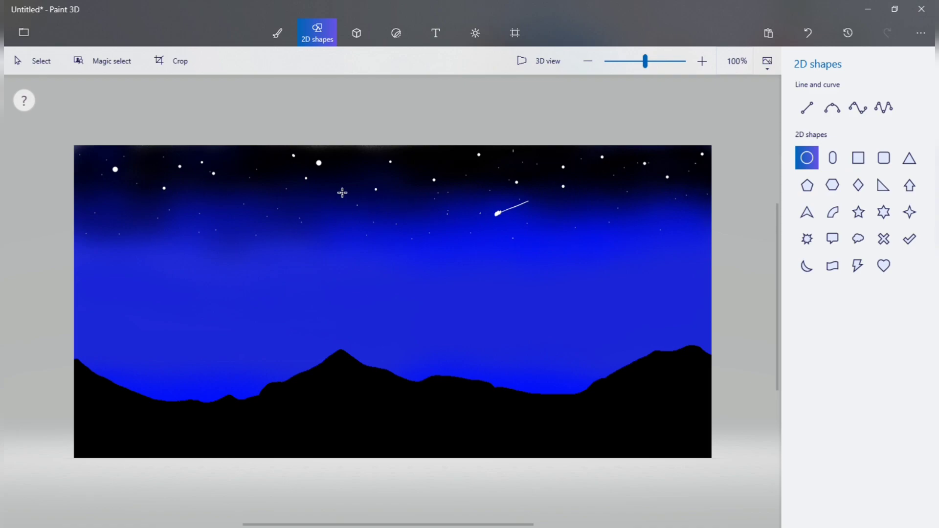
left_click_drag(358, 188, 398, 228)
left_click(807, 117)
left_click(751, 164)
left_click(807, 171)
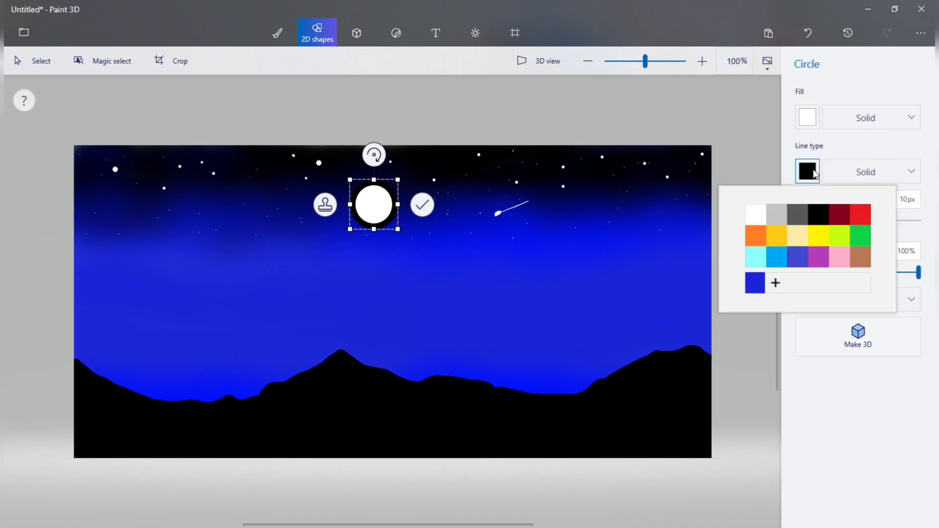
left_click(755, 216)
left_click_drag(407, 238, 387, 215)
Spray a very faint white glow on the moon with the Spray can at 75 px and 2% opacity.
left_click(269, 43)
left_click(884, 126)
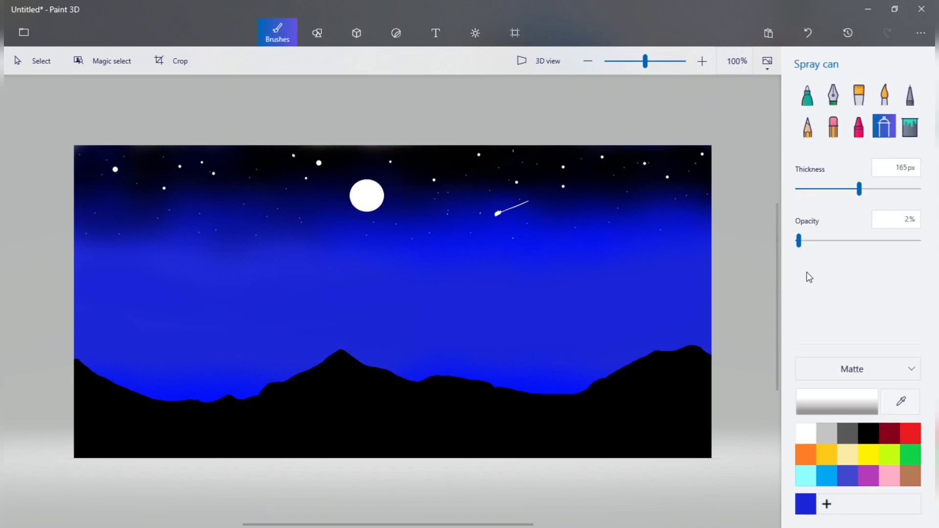
left_click(831, 395)
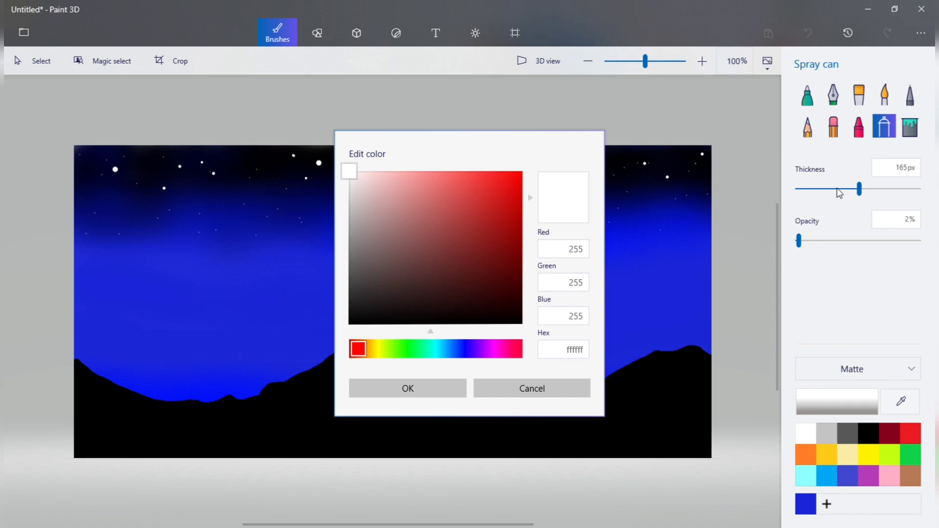
left_click(531, 387)
left_click_drag(858, 189, 819, 188)
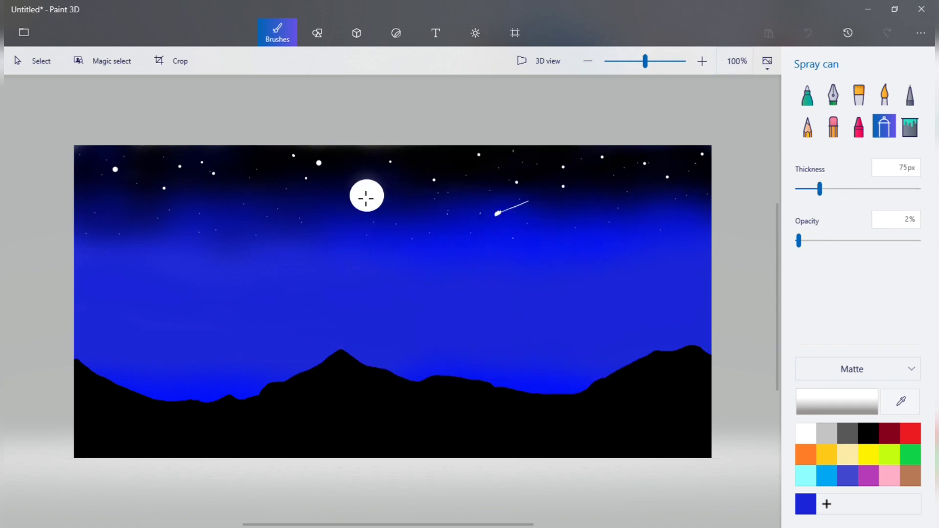
Try a denser white spray over the moon at 52% opacity and undo it.
left_click(859, 240)
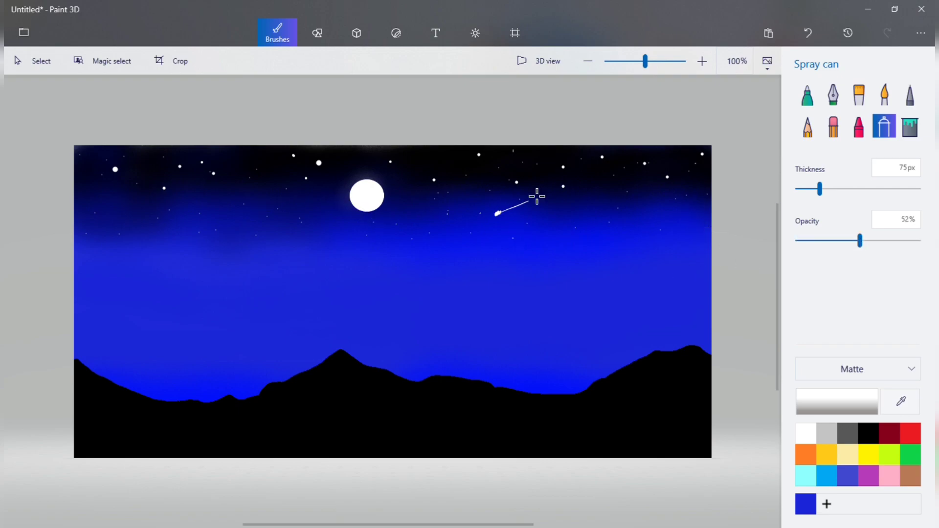
left_click_drag(364, 182, 378, 190)
left_click(808, 33)
Build up a soft white halo around the moon with the Spray can, lowering the opacity to 4% for its outer ring.
left_click(815, 241)
mouse_move(367, 195)
left_mouse_down()
mouse_move(377, 210)
mouse_move(386, 204)
mouse_move(369, 200)
mouse_move(375, 212)
mouse_move(377, 195)
mouse_move(387, 196)
mouse_move(367, 202)
left_mouse_up()
left_click_drag(815, 240, 806, 241)
mouse_move(394, 204)
left_mouse_down()
mouse_move(359, 229)
mouse_move(342, 208)
mouse_move(355, 186)
mouse_move(381, 174)
mouse_move(345, 157)
left_mouse_up()
left_click(812, 28)
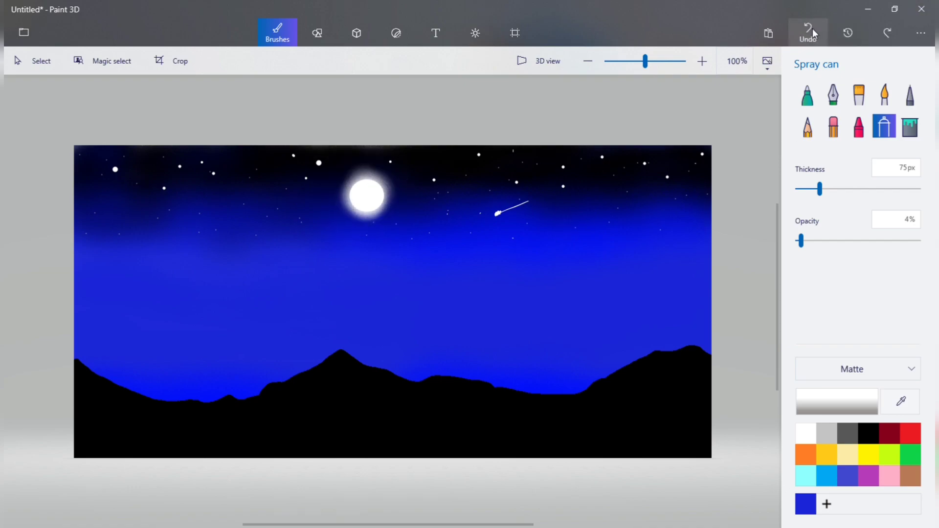
mouse_move(398, 196)
left_mouse_down()
mouse_move(361, 228)
mouse_move(350, 196)
mouse_move(367, 172)
mouse_move(392, 177)
mouse_move(406, 195)
mouse_move(384, 234)
mouse_move(343, 225)
mouse_move(340, 174)
left_mouse_up()
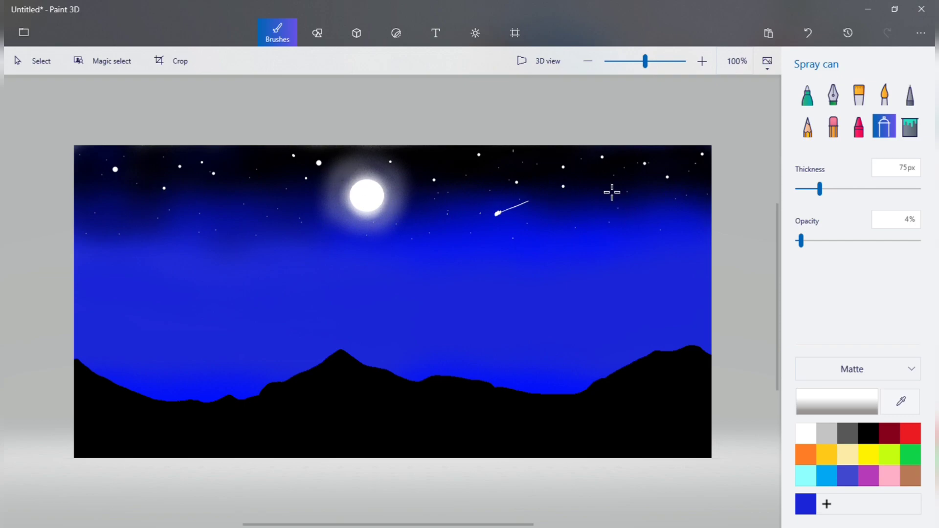
Dot 3 px white Marker stars over the blue sky to the right of the moon.
left_click(813, 102)
left_click(503, 259)
left_click(538, 256)
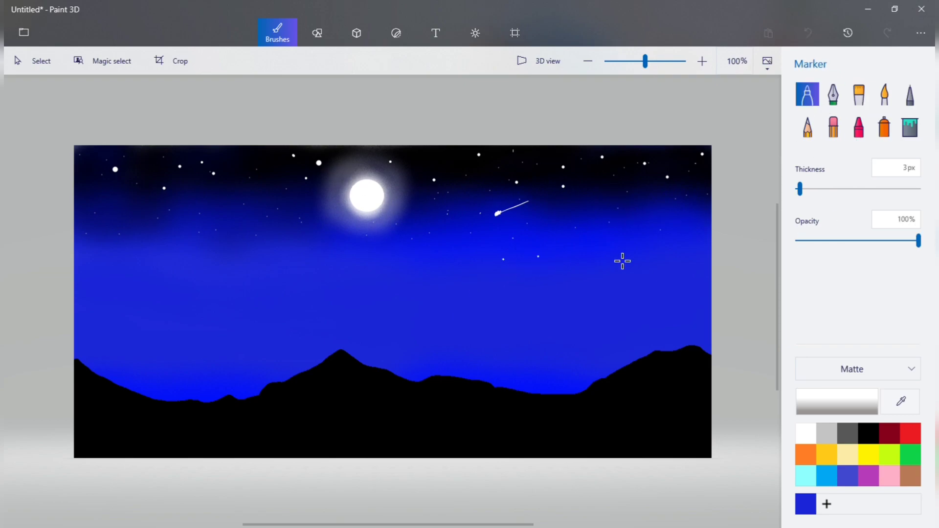
left_click(613, 251)
left_click(683, 216)
Dot 3 px white stars over the sky to the left of the moon and undo the last four.
left_click(249, 223)
left_click(119, 190)
left_click(121, 257)
left_click_drag(155, 252, 157, 251)
left_click(215, 224)
left_click(248, 275)
left_click(319, 217)
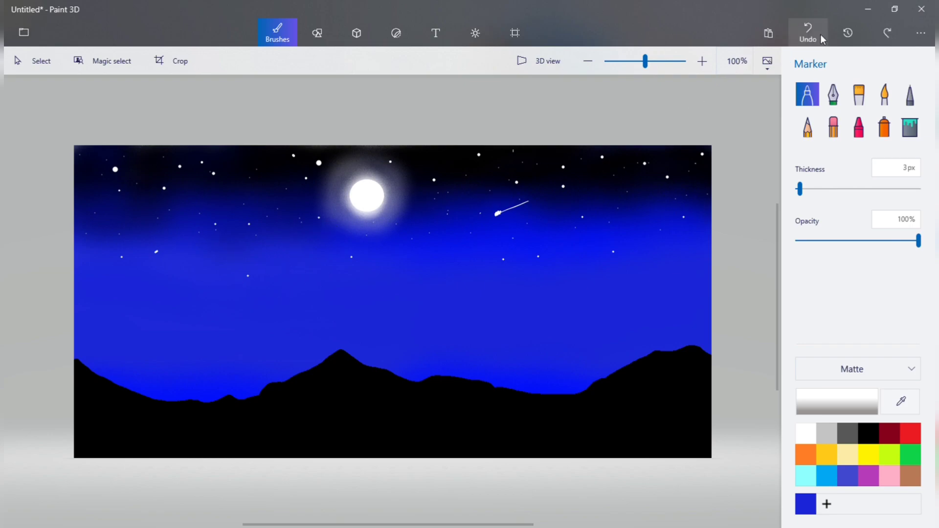
left_click(820, 35)
left_click(821, 35)
left_click(820, 34)
left_click(820, 34)
Add more 3 px white stars low in the blue sky on both sides and undo the last ones on the right.
left_click(240, 227)
left_click(272, 270)
left_click(192, 293)
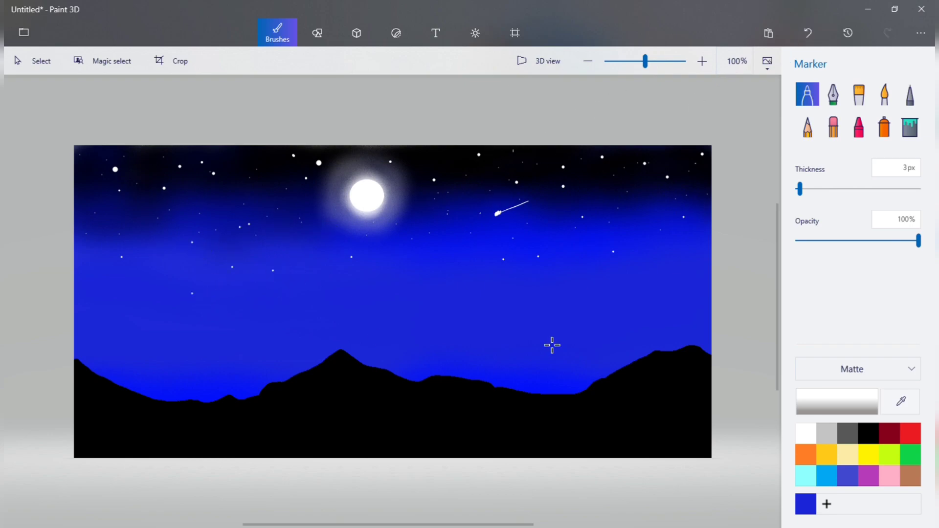
left_click(576, 325)
left_click(669, 300)
left_click(505, 302)
left_click(542, 292)
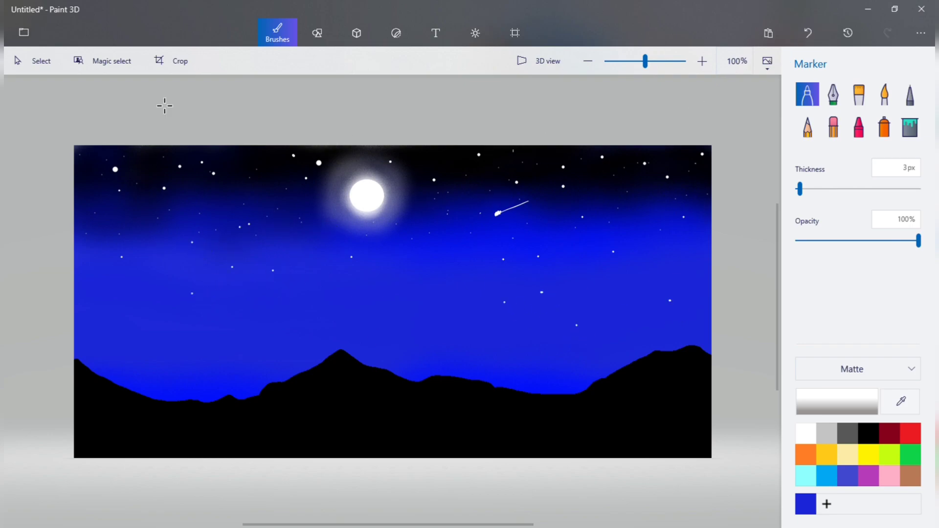
left_click(767, 62)
left_click(677, 88)
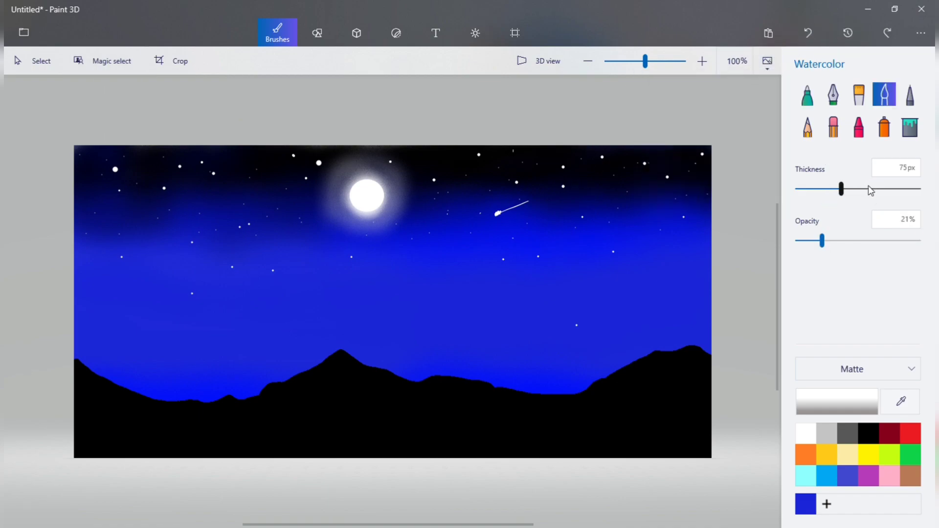
Paint faint white Watercolor highlights on the right, central, lower-middle and far-left mountain slopes at 75 px and 21% opacity.
mouse_move(695, 376)
left_mouse_down()
mouse_move(641, 400)
mouse_move(698, 380)
mouse_move(633, 428)
mouse_move(659, 422)
mouse_move(626, 450)
mouse_move(707, 428)
mouse_move(703, 444)
mouse_move(618, 433)
left_mouse_up()
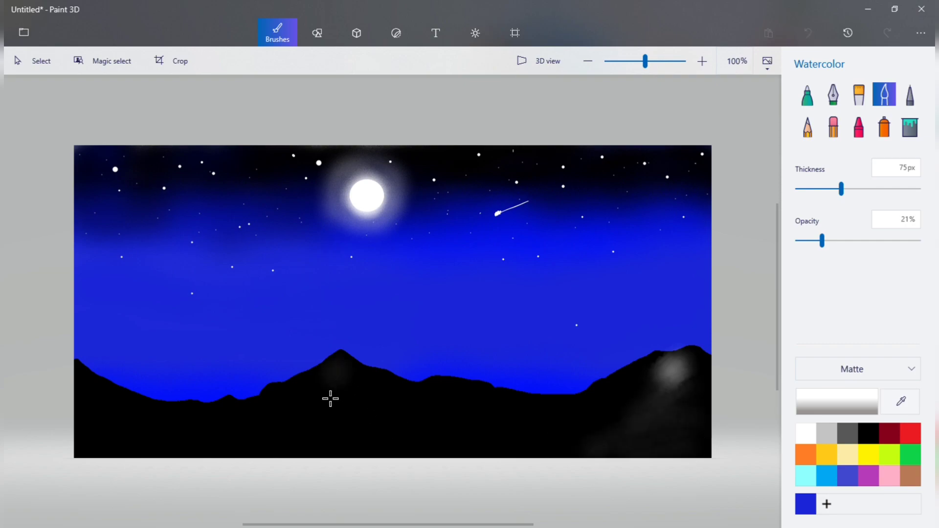
mouse_move(329, 396)
left_mouse_down()
mouse_move(358, 425)
mouse_move(334, 434)
mouse_move(369, 404)
mouse_move(343, 395)
mouse_move(137, 470)
left_mouse_up()
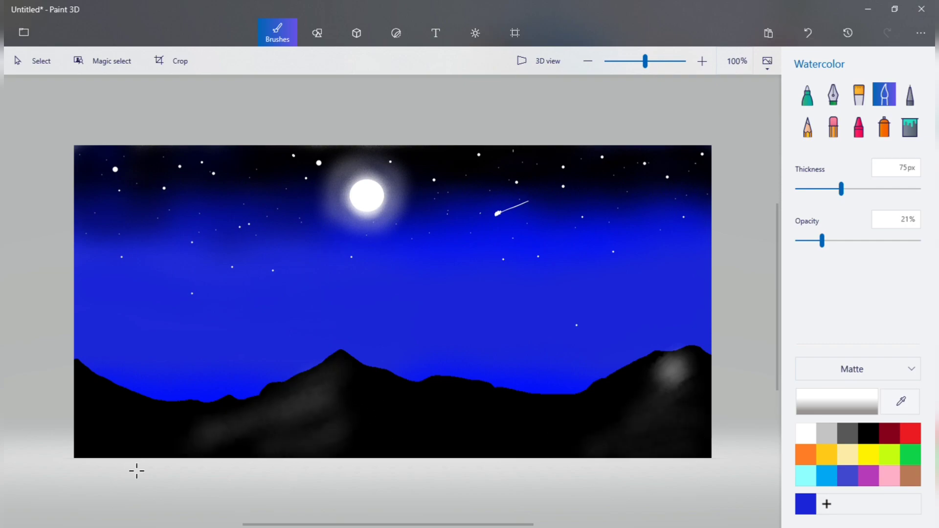
mouse_move(671, 381)
left_mouse_down()
mouse_move(676, 389)
mouse_move(660, 373)
mouse_move(621, 403)
left_mouse_up()
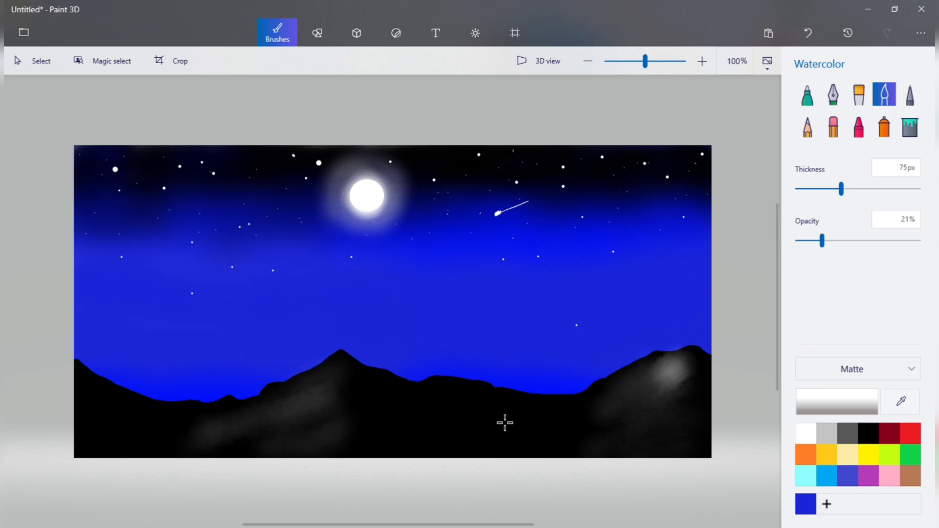
mouse_move(505, 423)
left_mouse_down()
mouse_move(492, 416)
mouse_move(435, 440)
left_mouse_up()
left_click_drag(90, 384, 122, 414)
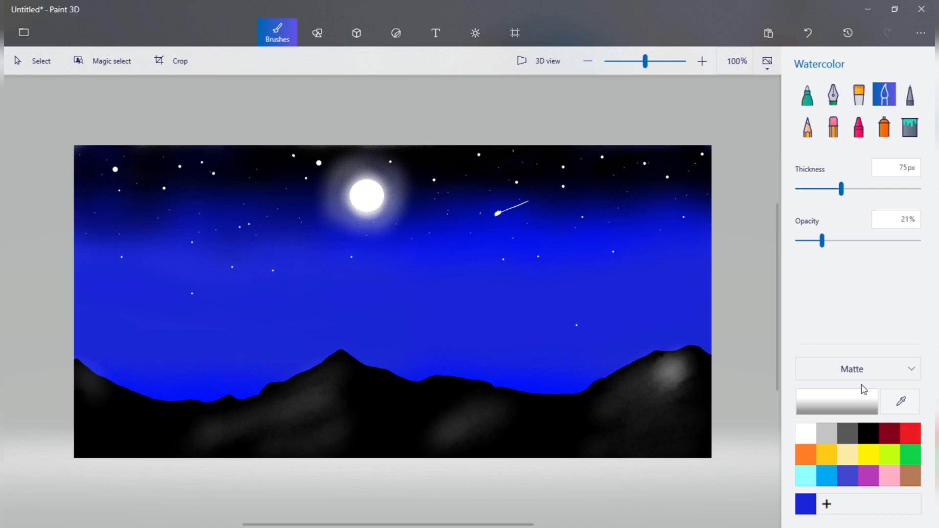
Draw thin 1 px black Marker lines across the lower sky from the central peak toward the left and right mountains.
left_click(819, 401)
left_click(415, 388)
left_click(807, 94)
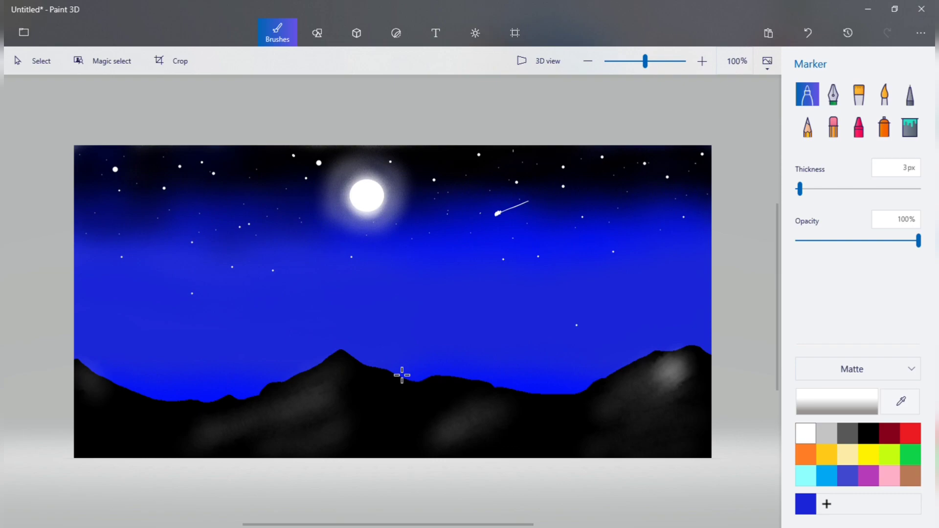
left_click(868, 433)
left_click_drag(800, 189, 797, 189)
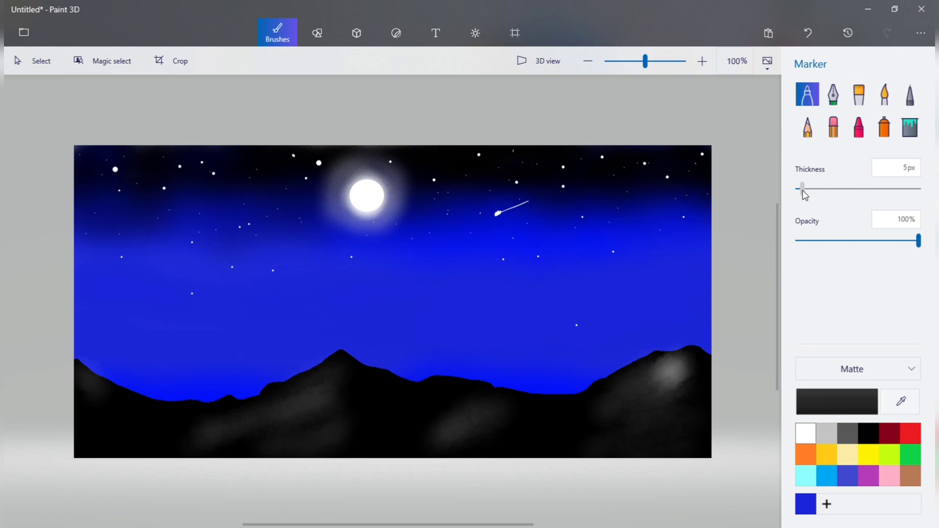
mouse_move(412, 382)
left_mouse_down()
mouse_move(398, 377)
mouse_move(570, 376)
mouse_move(645, 366)
left_mouse_up()
left_click_drag(316, 380, 67, 383)
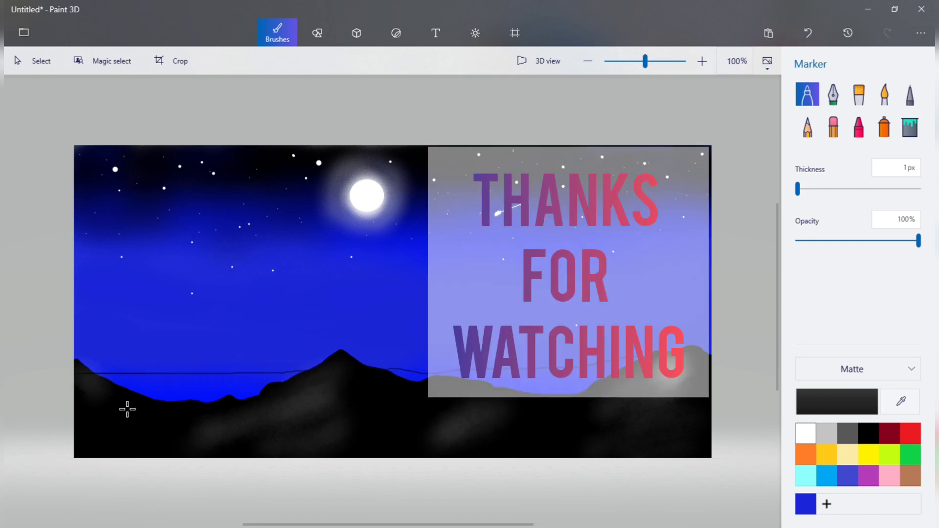